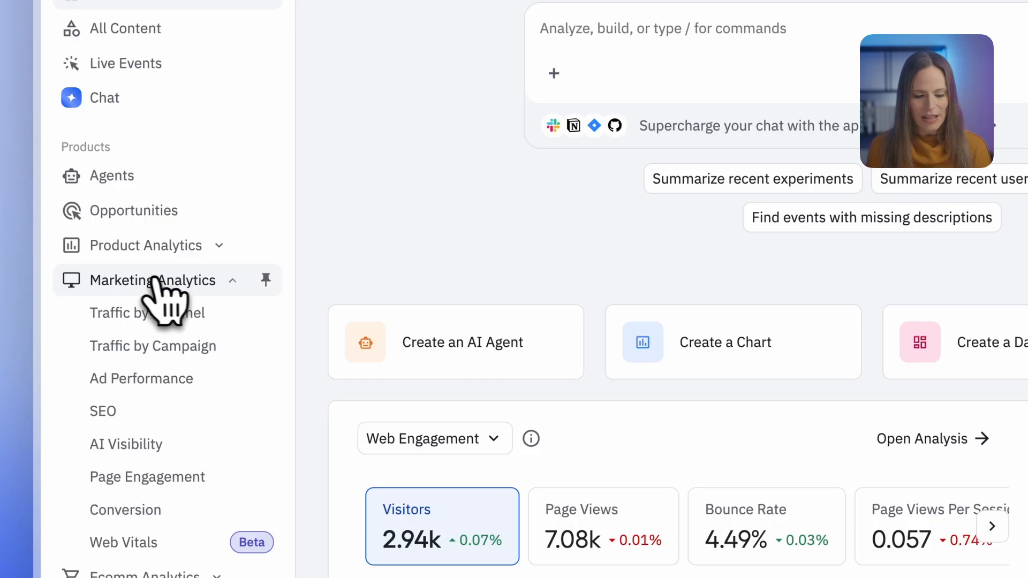
Step: Open the Traffic by Channel report in Marketing Analytics and set its date range to the last 90 days
{"action": "left_click", "coordinate": [224, 313]}
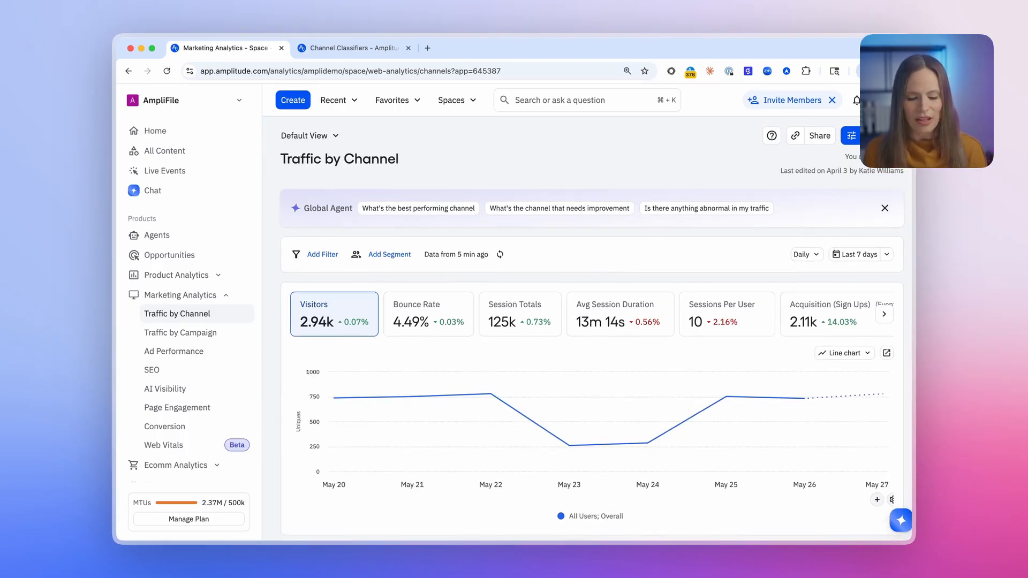
{"action": "scroll", "coordinate": [591, 330], "scroll_direction": "down", "scroll_amount": 2}
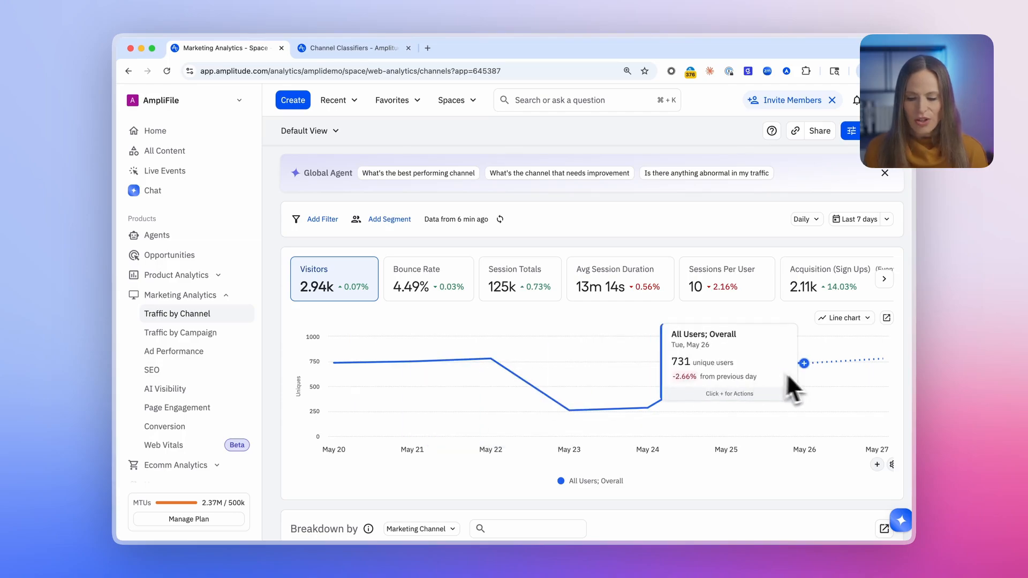
{"action": "left_click", "coordinate": [855, 219]}
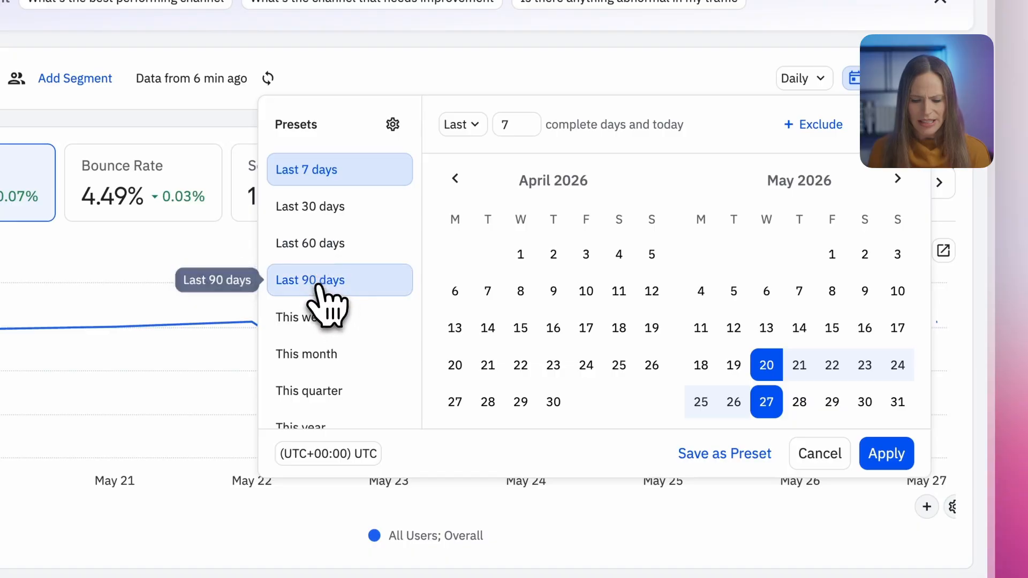
{"action": "left_click", "coordinate": [333, 285]}
{"action": "left_click", "coordinate": [884, 454]}
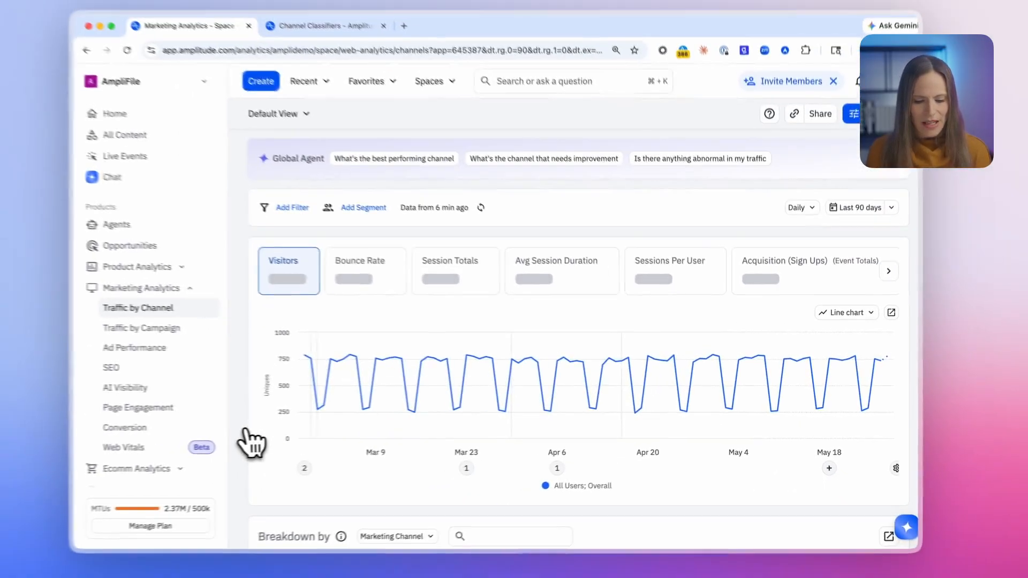
Step: Break down the channel table by Default Channels
{"action": "scroll", "coordinate": [278, 442], "scroll_direction": "down", "scroll_amount": 10}
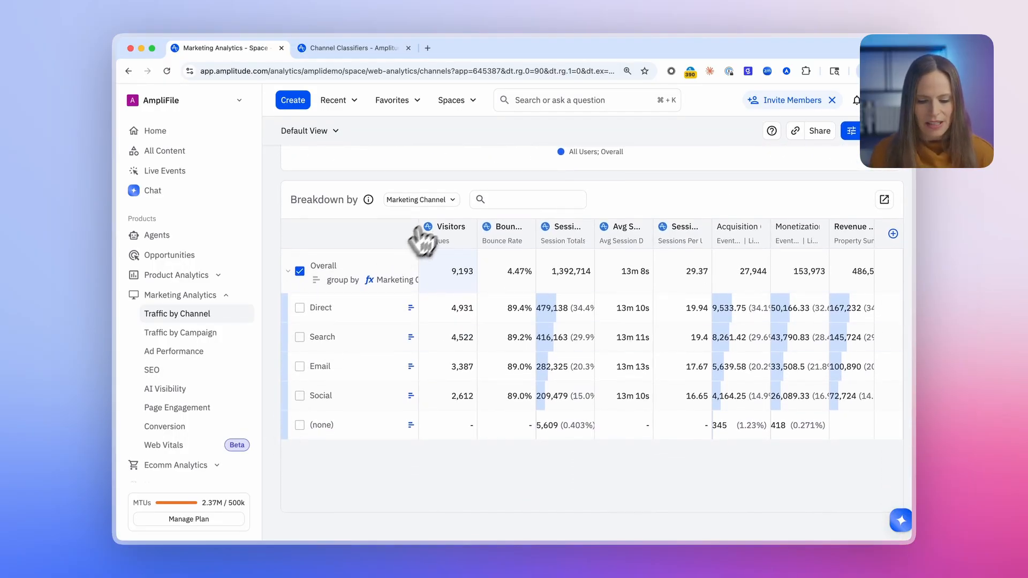
{"action": "left_click", "coordinate": [453, 203]}
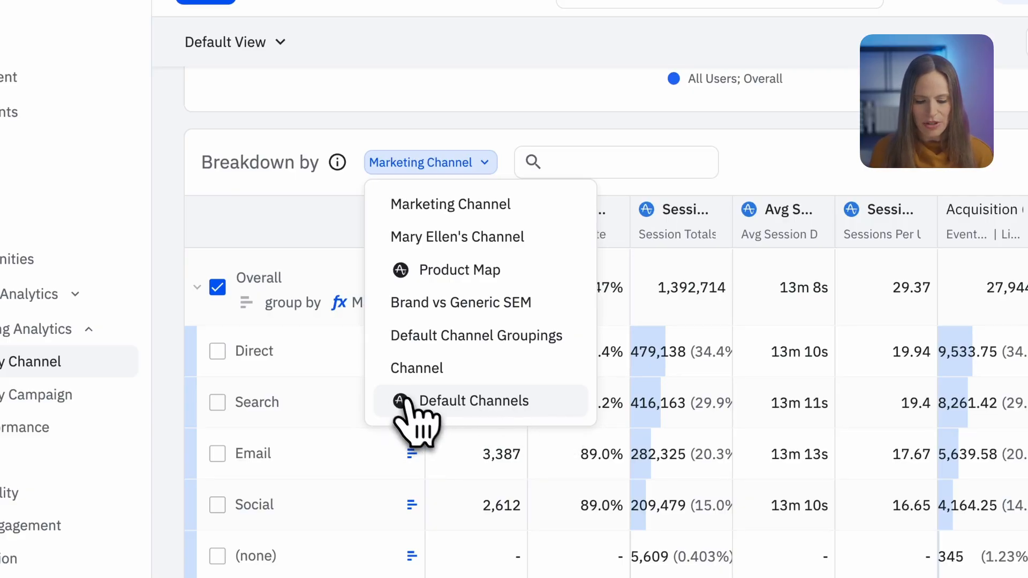
{"action": "left_click", "coordinate": [554, 403]}
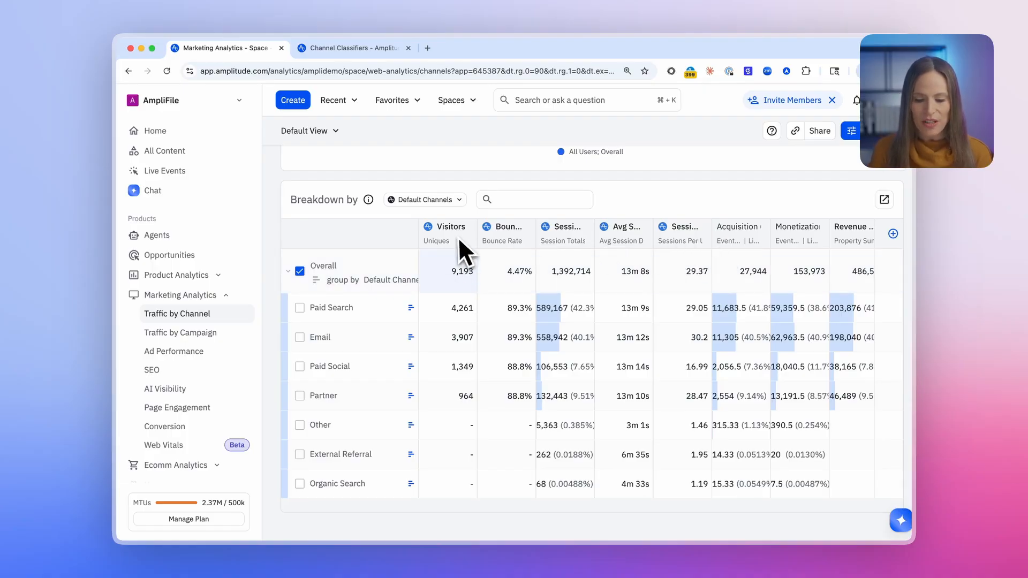
Step: Sort the channel breakdown table by Session Totals
{"action": "mouse_move", "coordinate": [586, 231]}
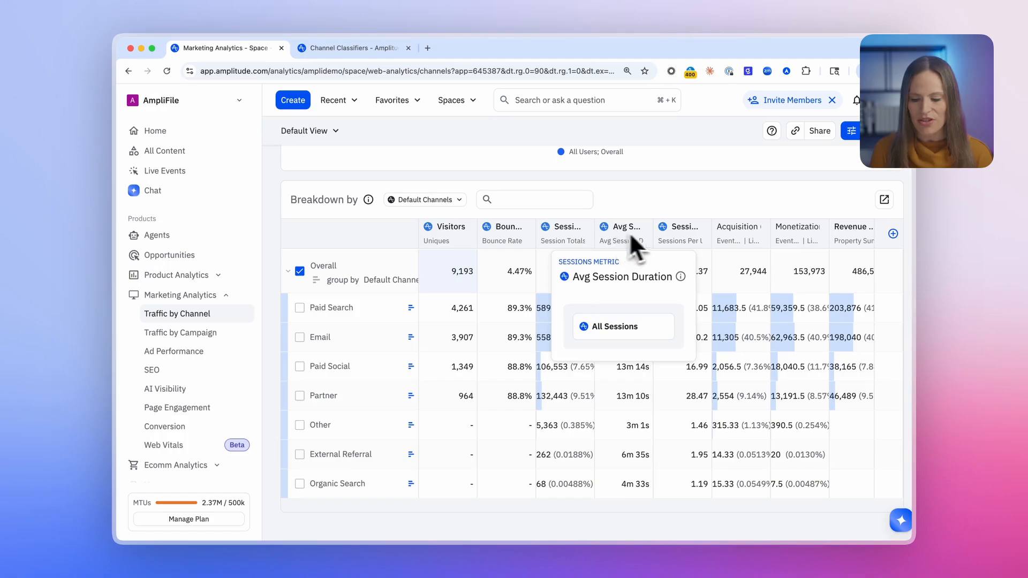
{"action": "mouse_move", "coordinate": [680, 236]}
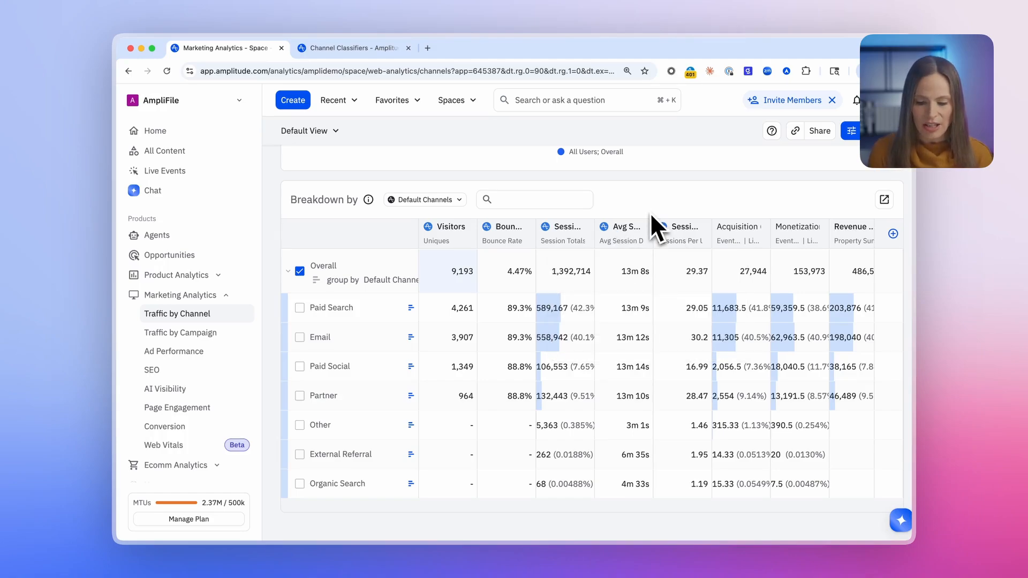
{"action": "mouse_move", "coordinate": [452, 233]}
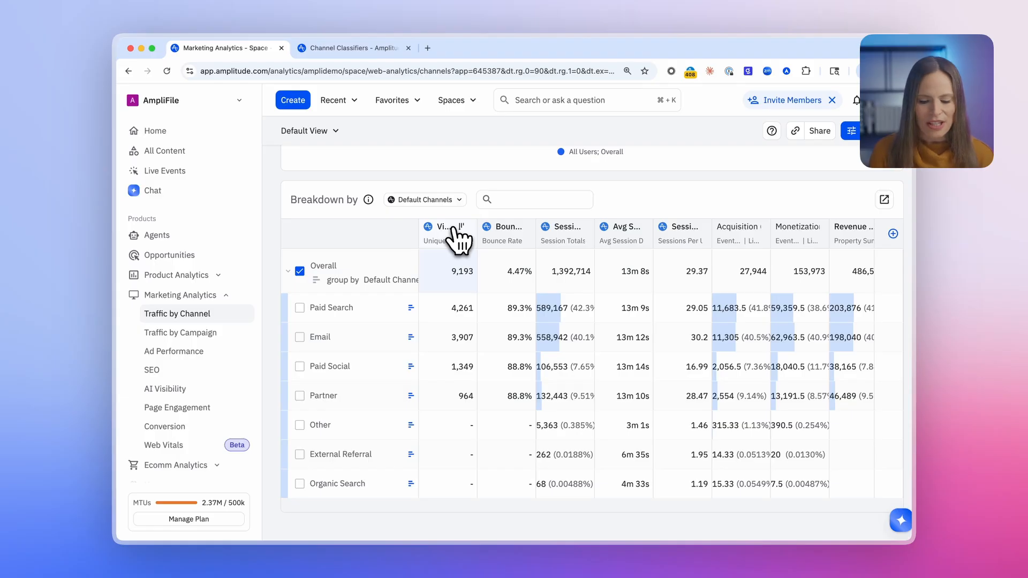
{"action": "left_click", "coordinate": [570, 230]}
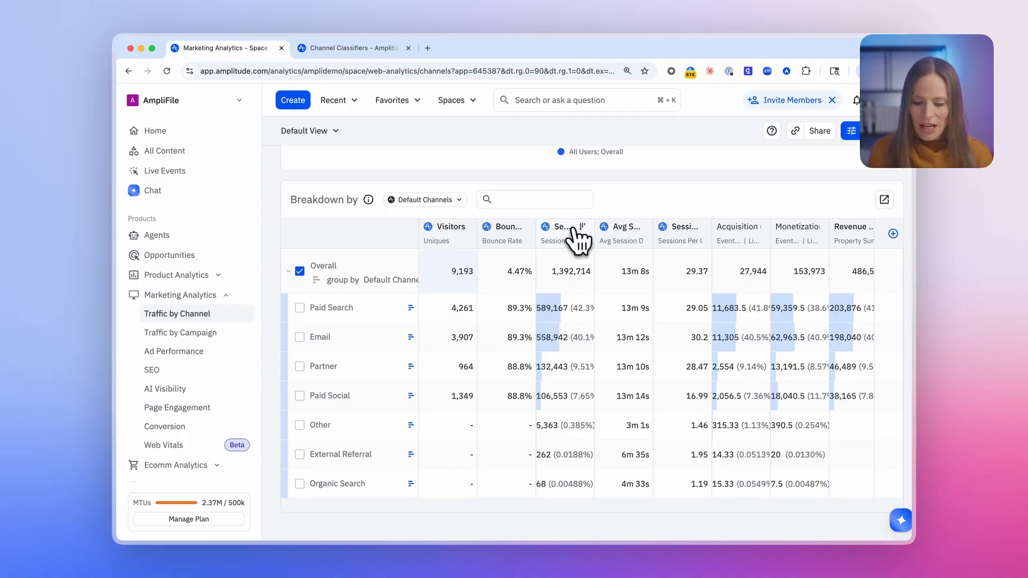
Step: Add the Upgrade Plan event as a new column in the channel breakdown table
{"action": "scroll", "coordinate": [724, 280], "scroll_direction": "right", "scroll_amount": 2}
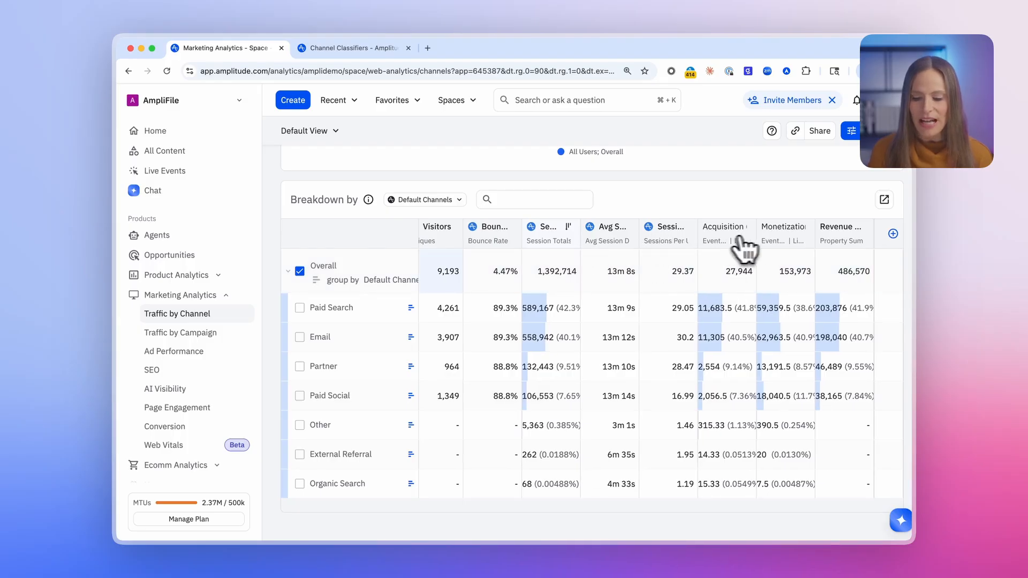
{"action": "mouse_move", "coordinate": [824, 245]}
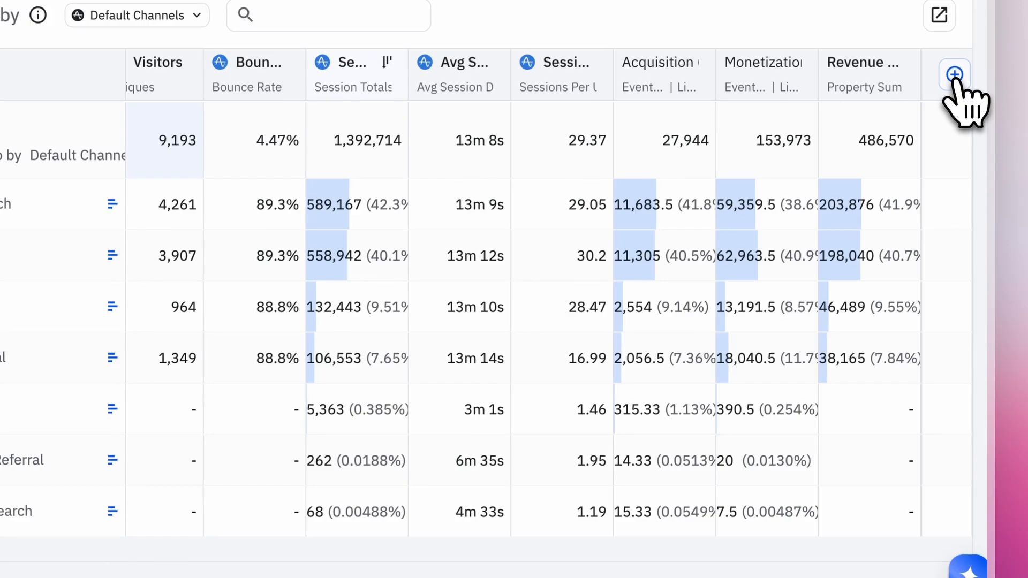
{"action": "left_click", "coordinate": [953, 76]}
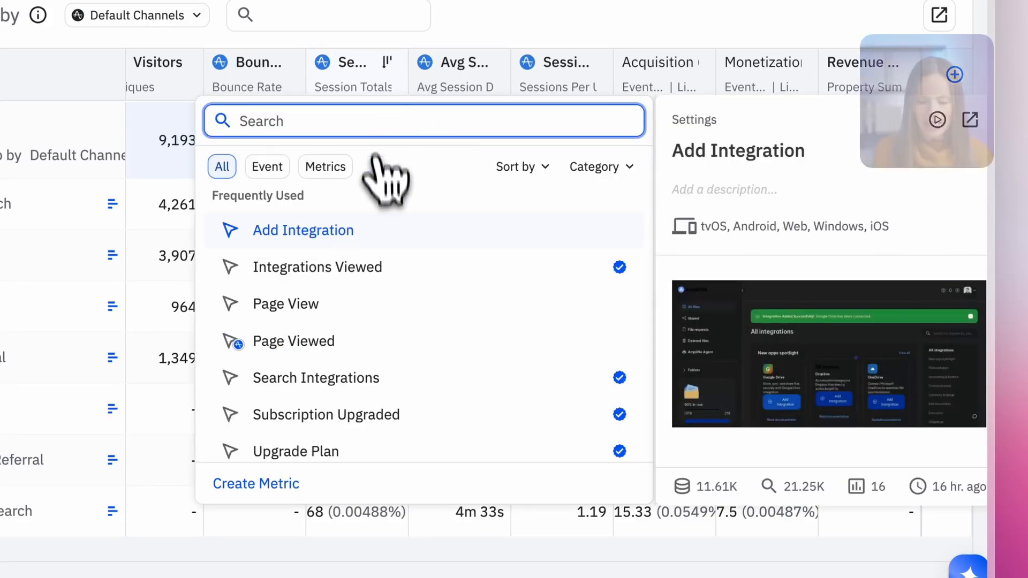
{"action": "scroll", "coordinate": [397, 403], "scroll_direction": "down", "scroll_amount": 2}
{"action": "scroll", "coordinate": [402, 412], "scroll_direction": "down", "scroll_amount": 3}
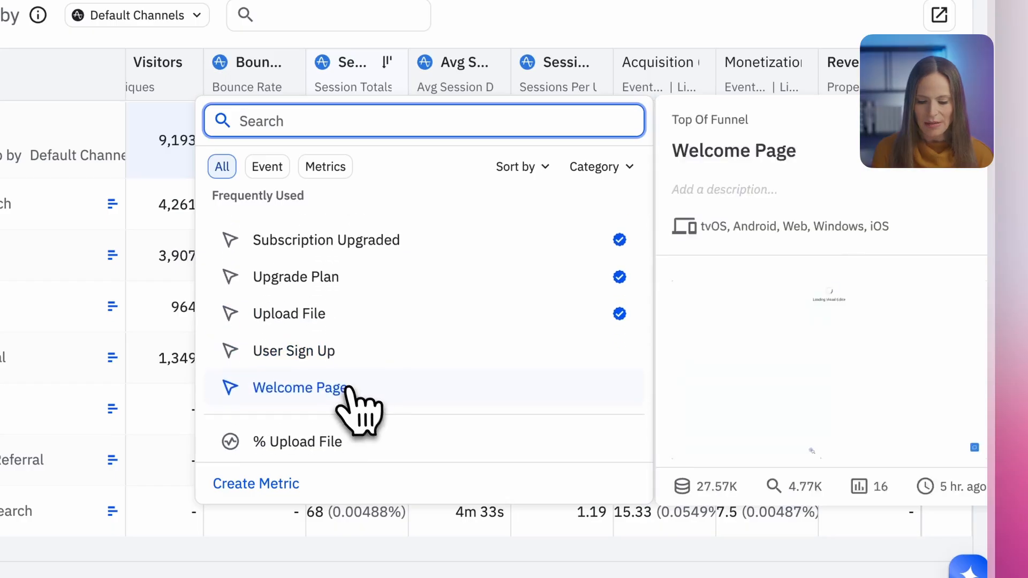
{"action": "left_click", "coordinate": [355, 277]}
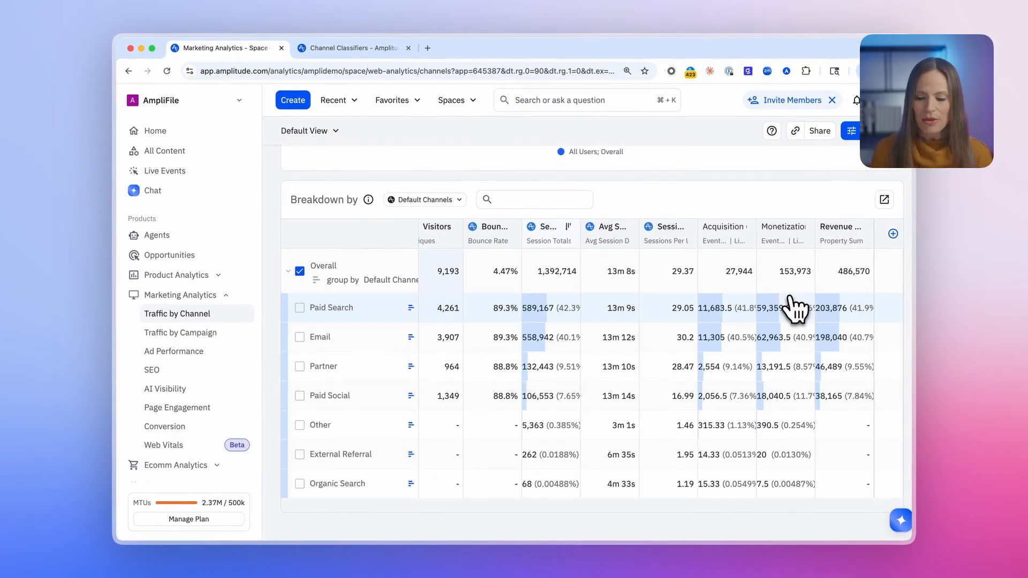
{"action": "scroll", "coordinate": [794, 309], "scroll_direction": "right", "scroll_amount": 3}
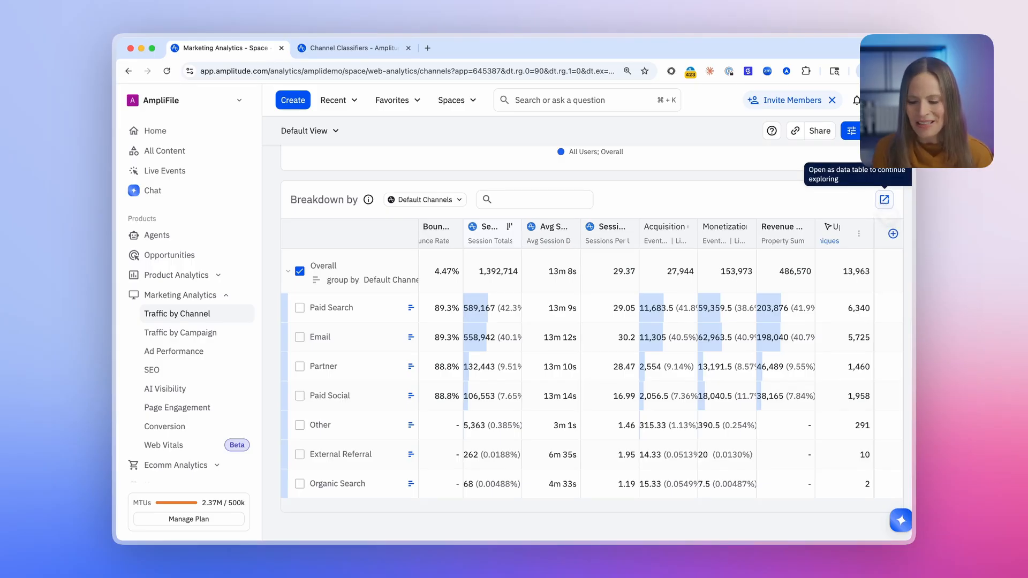
Step: Open the channel breakdown as a data table chart and review its columns through to Upgrade Plan
{"action": "left_click", "coordinate": [884, 200]}
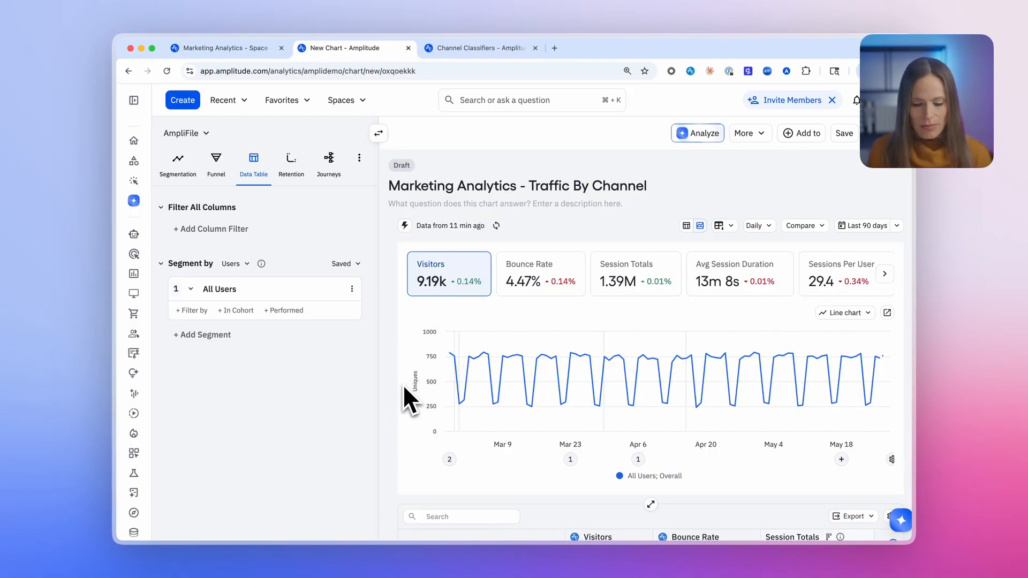
{"action": "scroll", "coordinate": [403, 384], "scroll_direction": "down", "scroll_amount": 5}
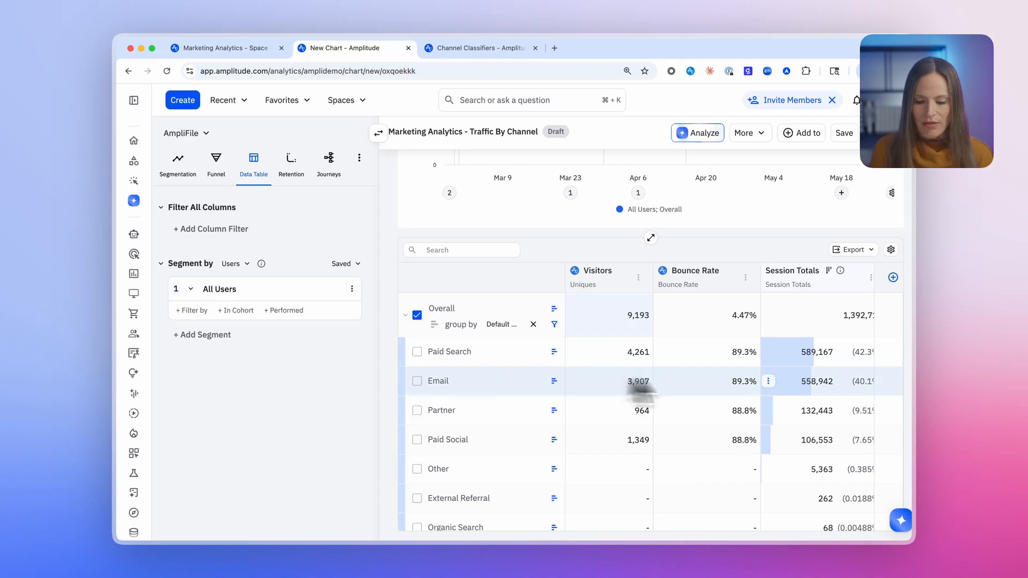
{"action": "scroll", "coordinate": [767, 377], "scroll_direction": "right", "scroll_amount": 5}
{"action": "scroll", "coordinate": [768, 378], "scroll_direction": "right", "scroll_amount": 6}
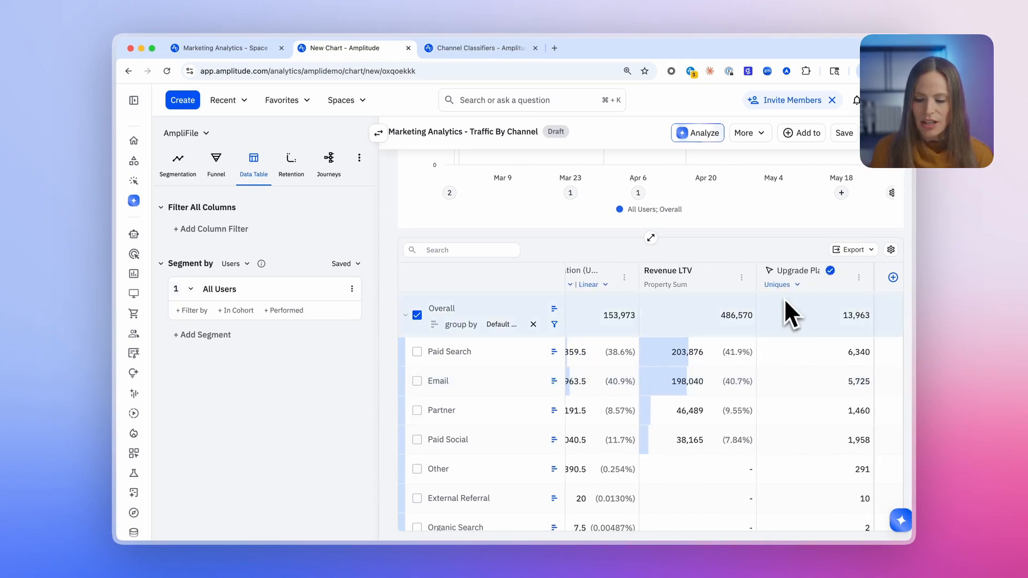
{"action": "mouse_move", "coordinate": [806, 294]}
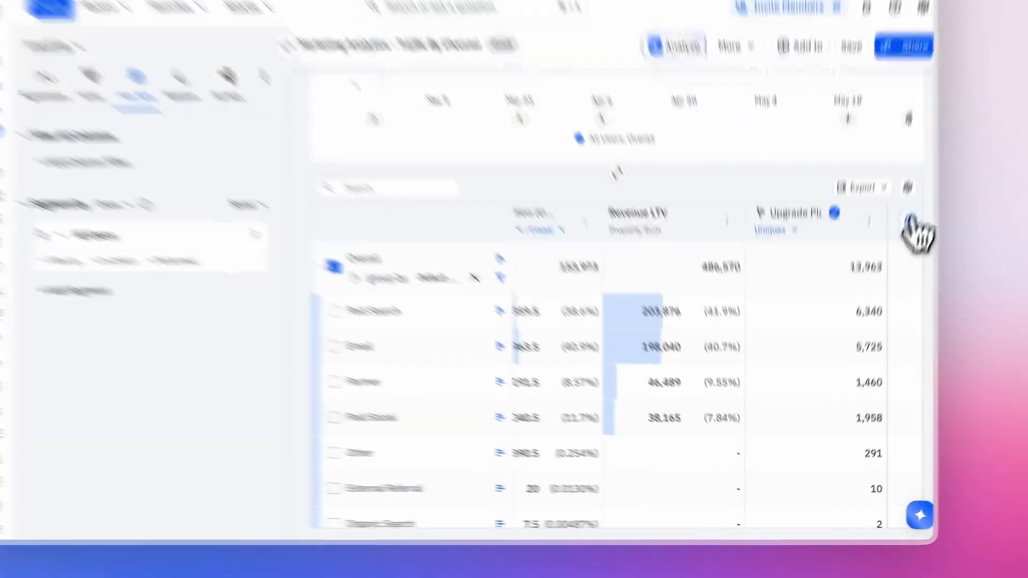
Step: Add the Upload File event as another column in the data table
{"action": "left_click", "coordinate": [893, 276]}
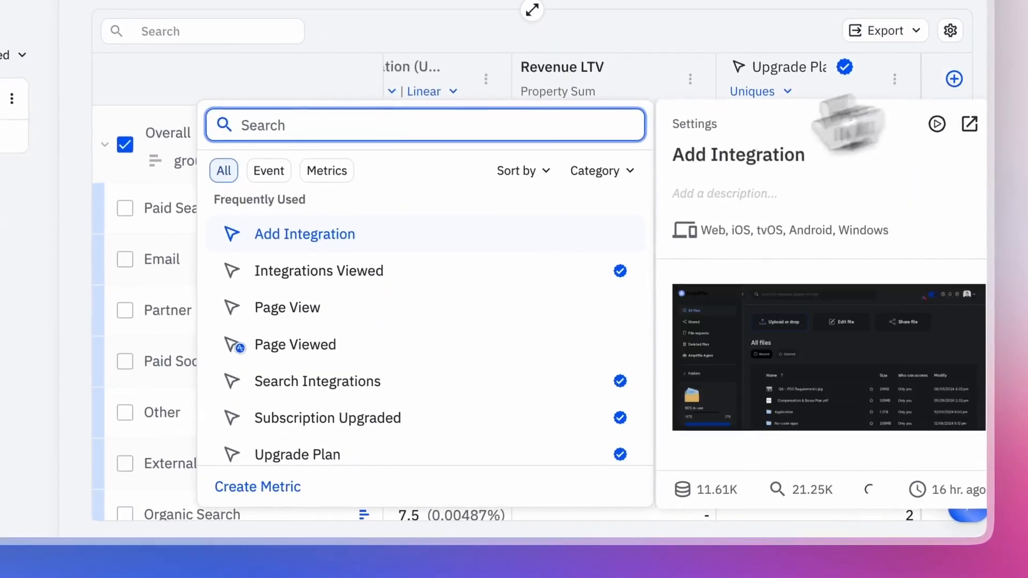
{"action": "scroll", "coordinate": [396, 349], "scroll_direction": "down", "scroll_amount": 3}
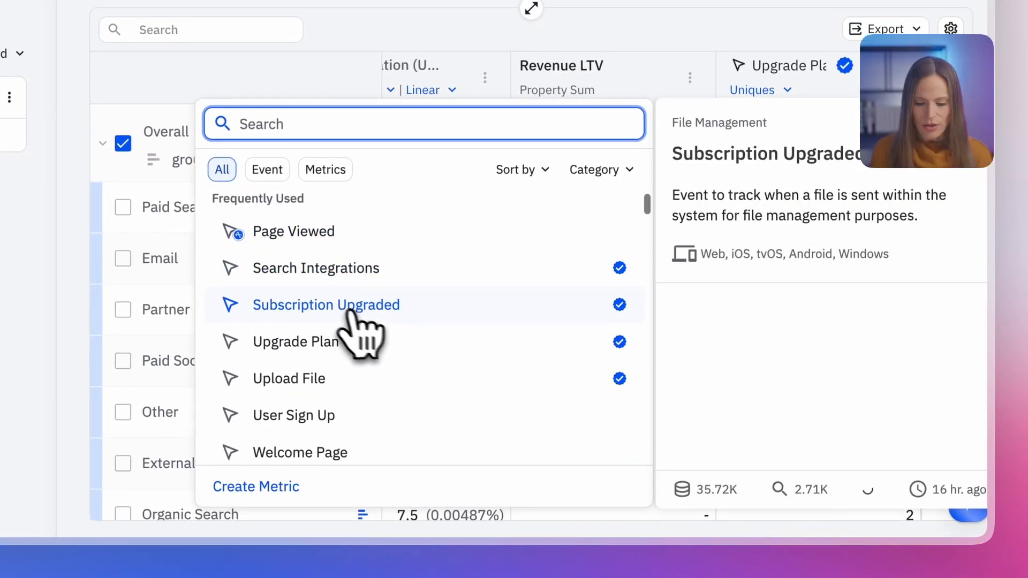
{"action": "mouse_move", "coordinate": [297, 381]}
{"action": "left_click", "coordinate": [328, 378]}
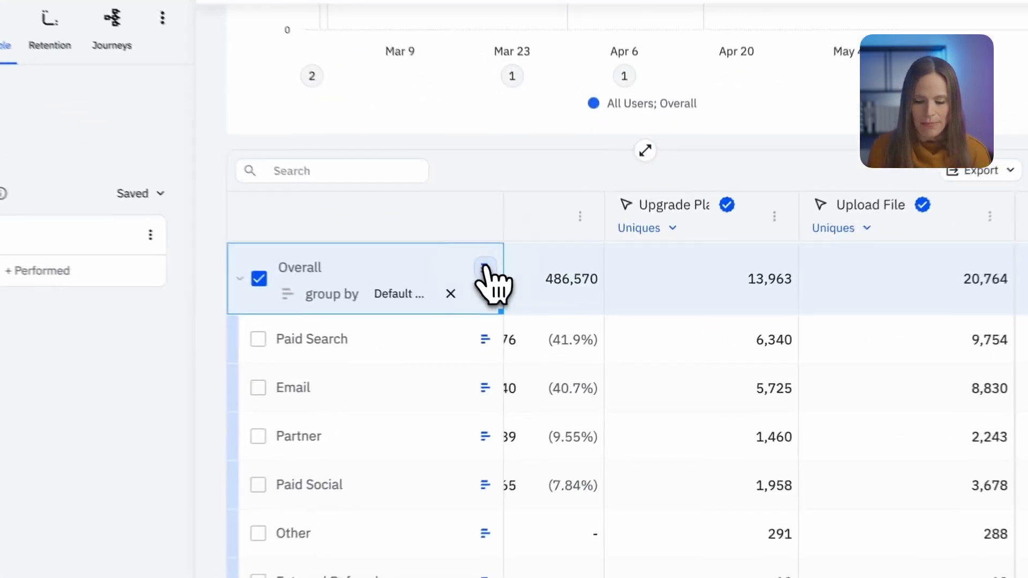
Step: Add the Country property as a second group-by next to the default channels in the data table
{"action": "left_click", "coordinate": [554, 310]}
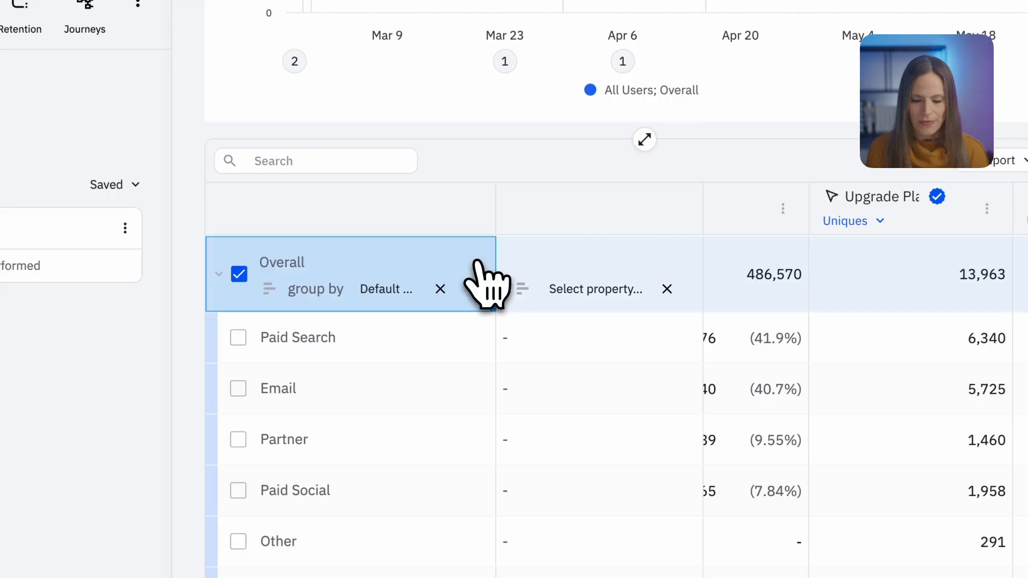
{"action": "left_click", "coordinate": [610, 289]}
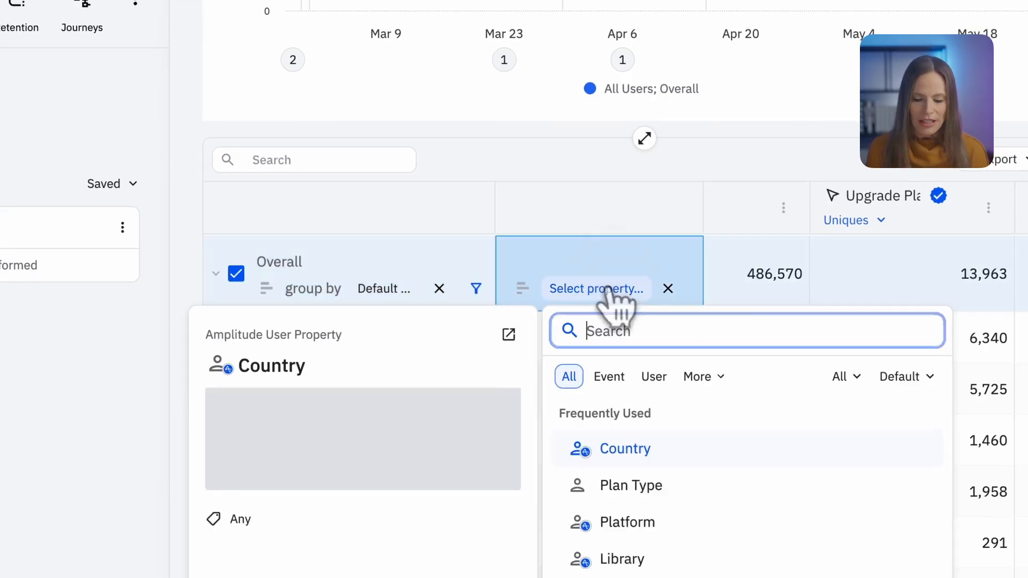
{"action": "left_click", "coordinate": [662, 449]}
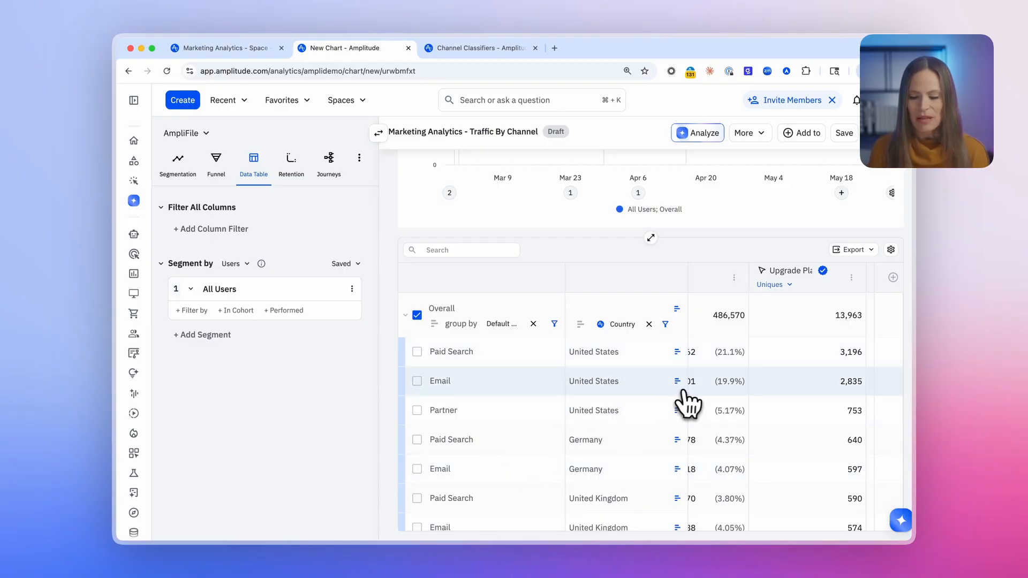
{"action": "scroll", "coordinate": [728, 394], "scroll_direction": "left", "scroll_amount": 5}
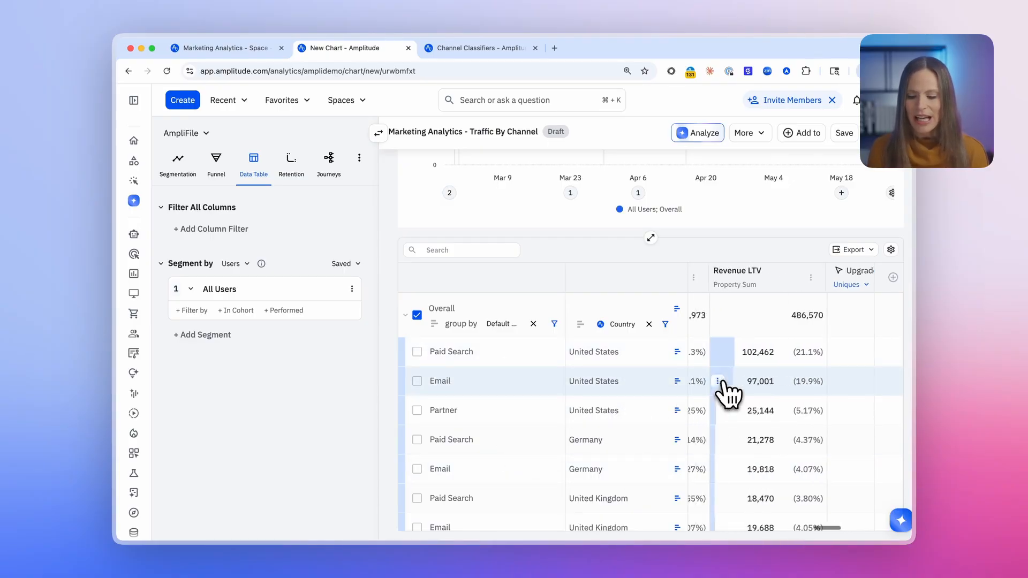
{"action": "scroll", "coordinate": [727, 391], "scroll_direction": "right", "scroll_amount": 4}
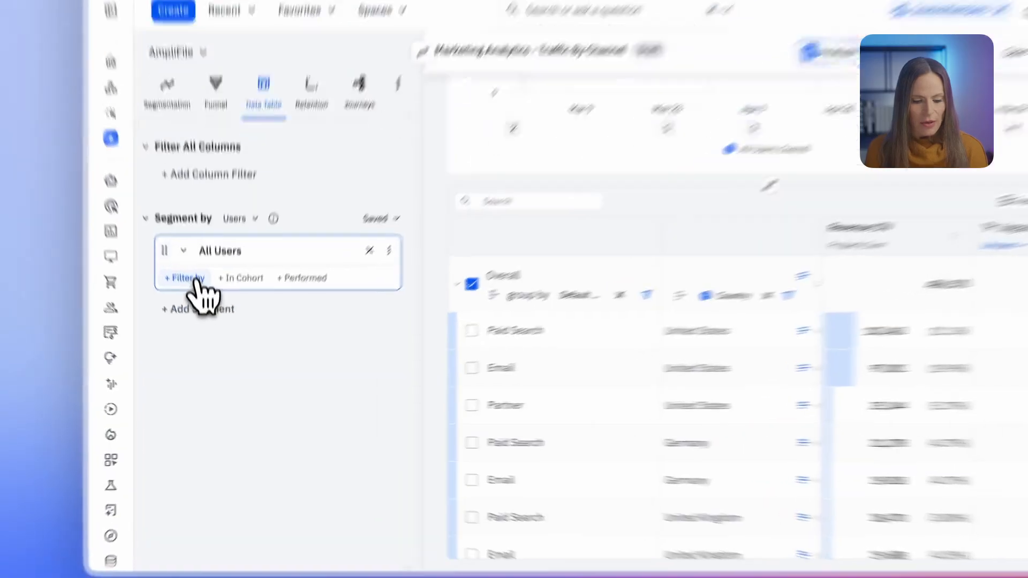
Step: Filter the All Users segment to users whose Country is United States
{"action": "left_click", "coordinate": [193, 311]}
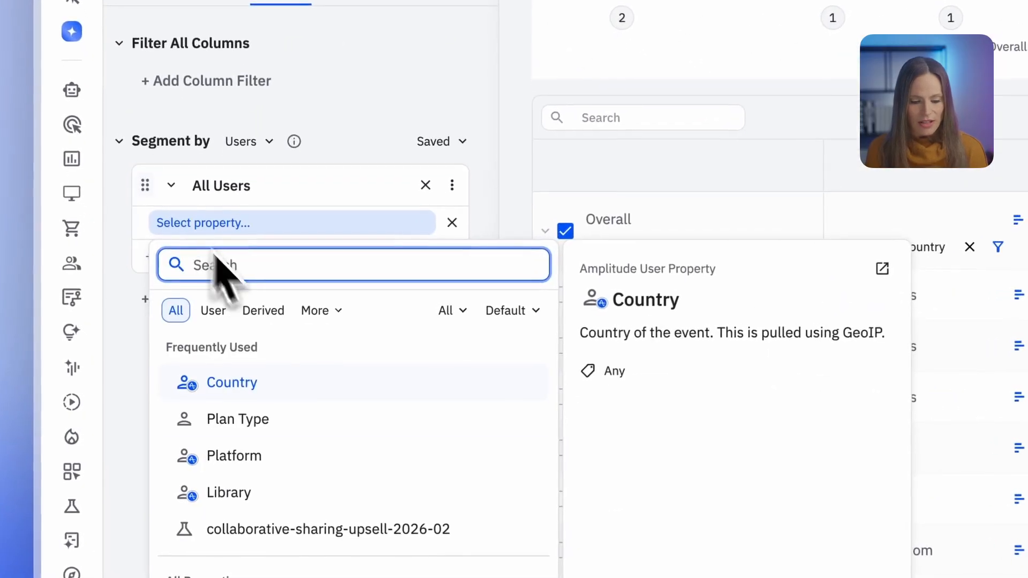
{"action": "left_click", "coordinate": [222, 389]}
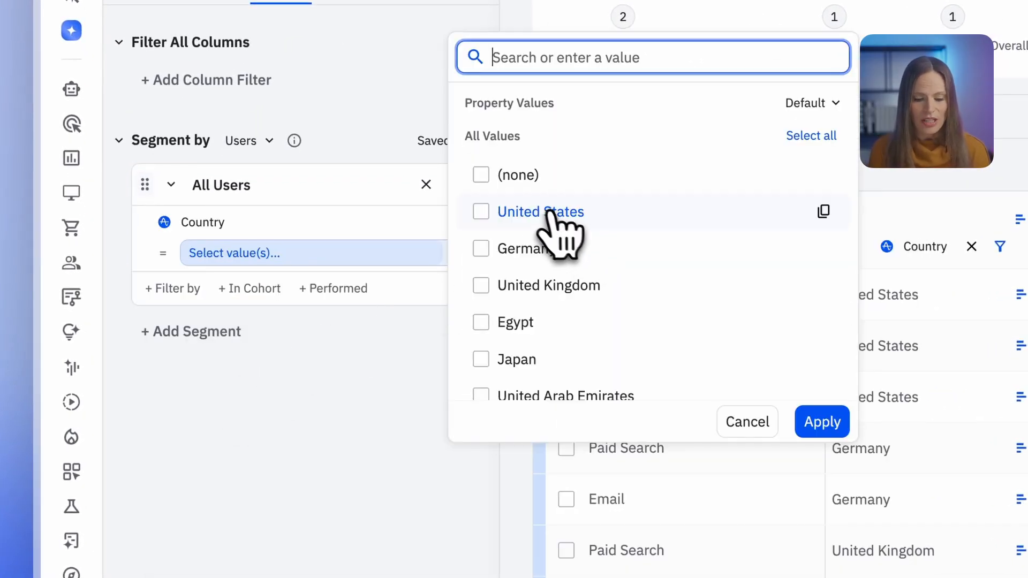
{"action": "left_click", "coordinate": [557, 213]}
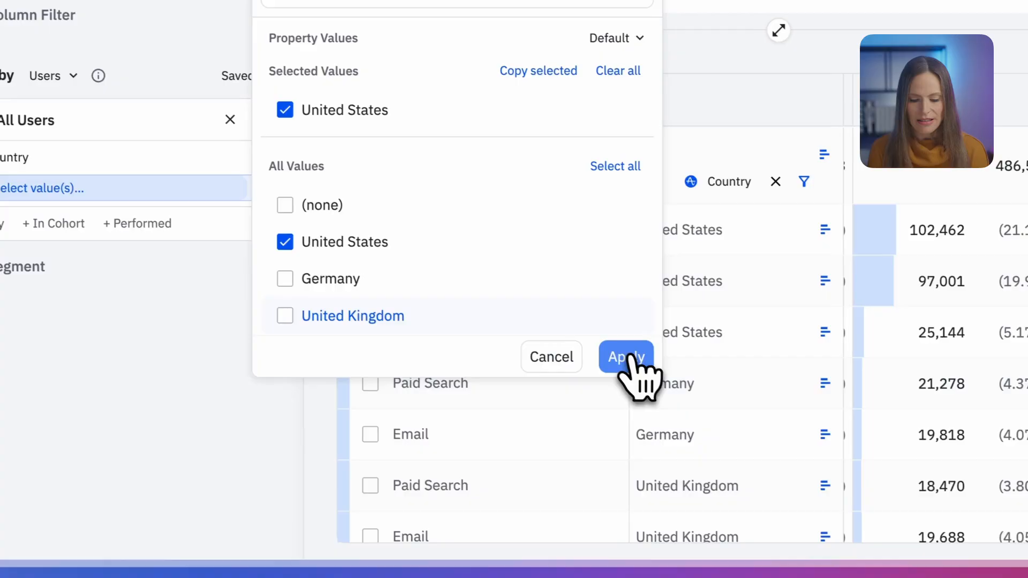
{"action": "left_click", "coordinate": [628, 357]}
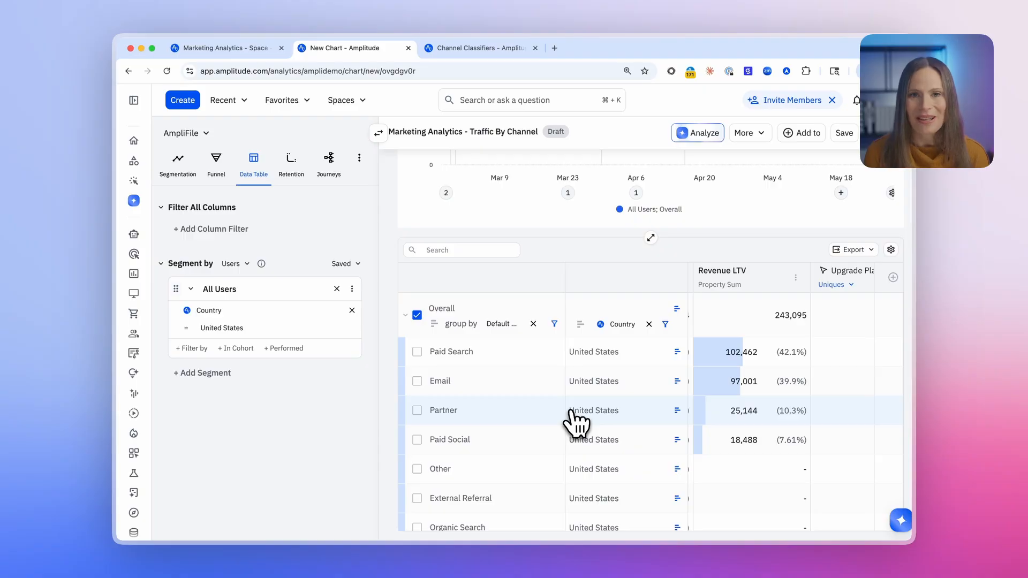
Step: Return to the Marketing Analytics space and open the Traffic by Campaign report
{"action": "scroll", "coordinate": [575, 423], "scroll_direction": "up", "scroll_amount": 10}
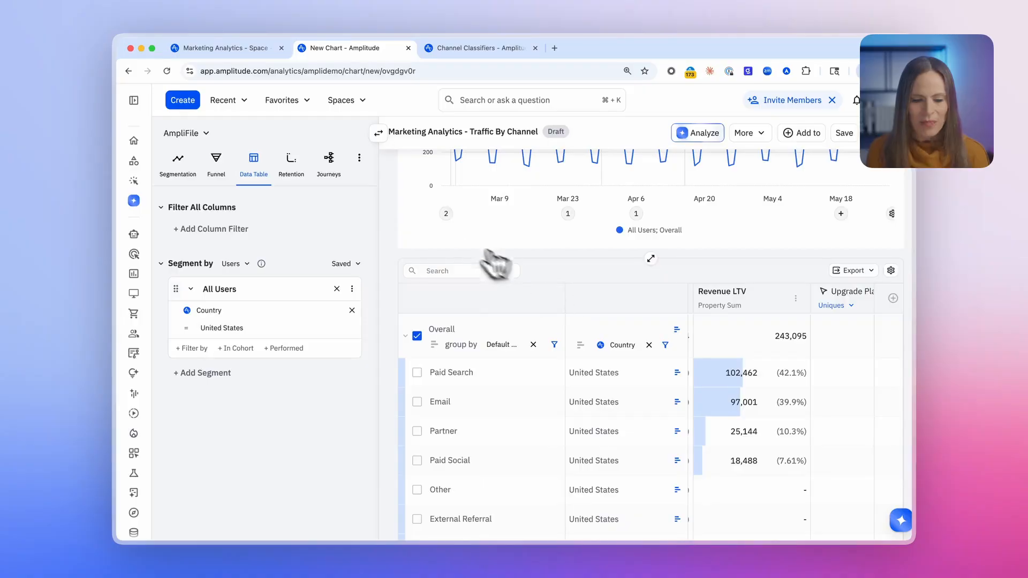
{"action": "left_click", "coordinate": [240, 51]}
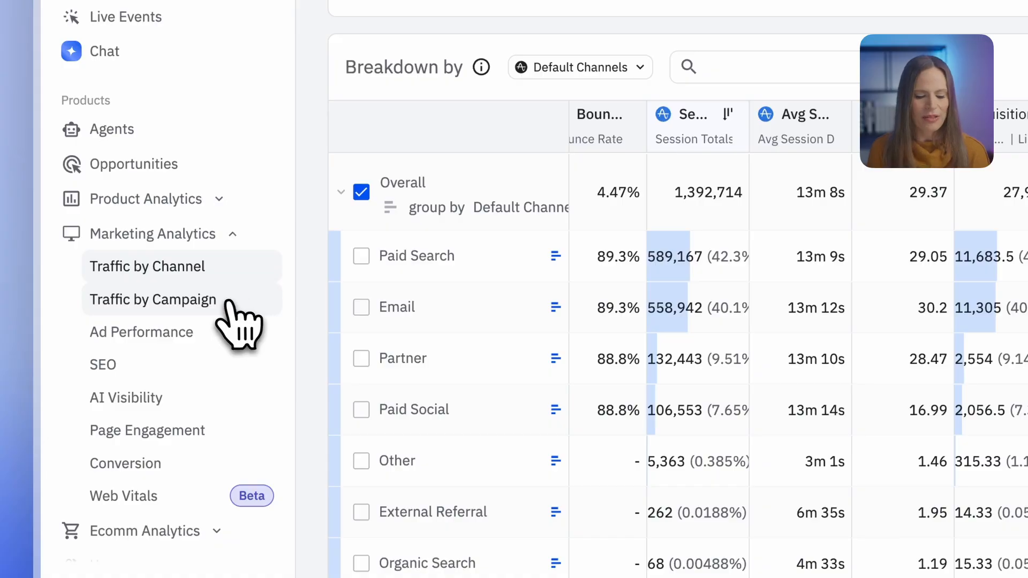
{"action": "left_click", "coordinate": [219, 303]}
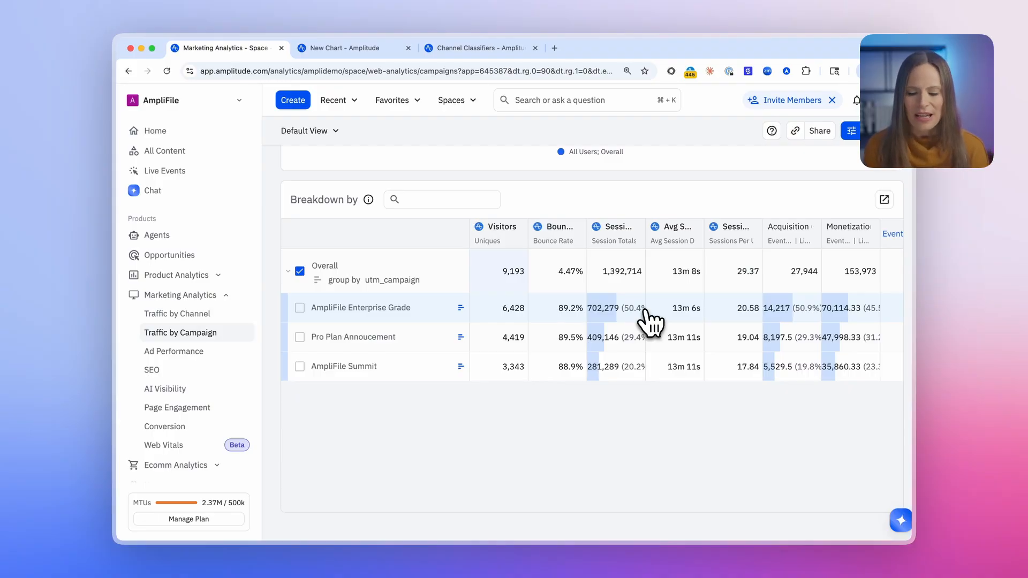
Step: Add the Upgrade Plan event as another column in the campaign breakdown table
{"action": "scroll", "coordinate": [652, 321], "scroll_direction": "right", "scroll_amount": 1}
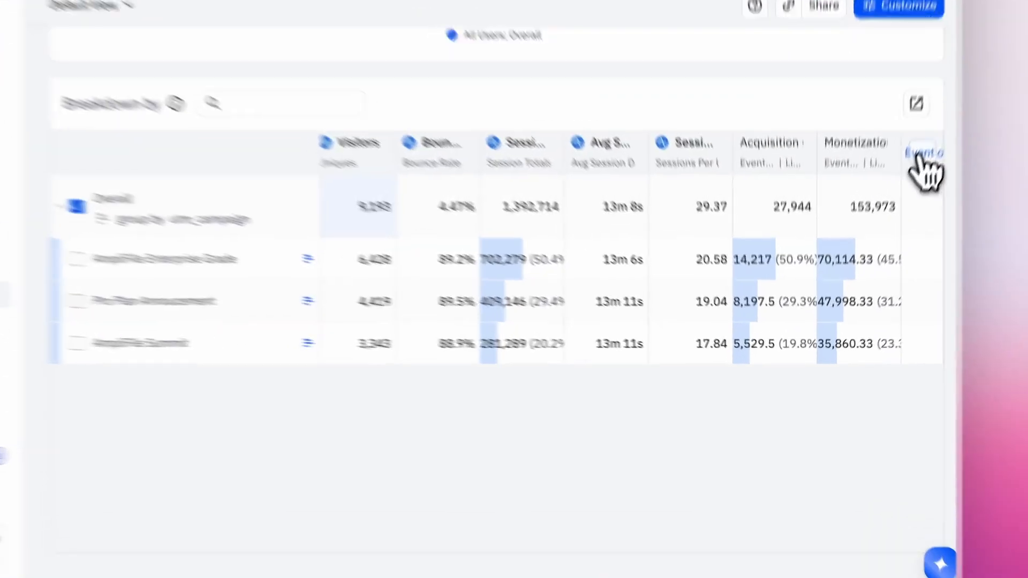
{"action": "left_click", "coordinate": [889, 236]}
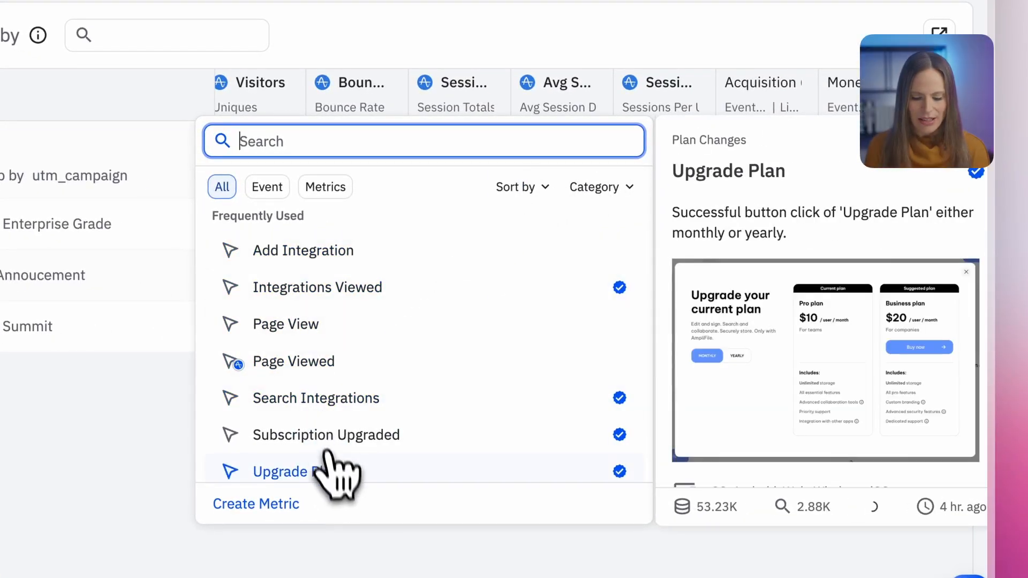
{"action": "left_click", "coordinate": [339, 472]}
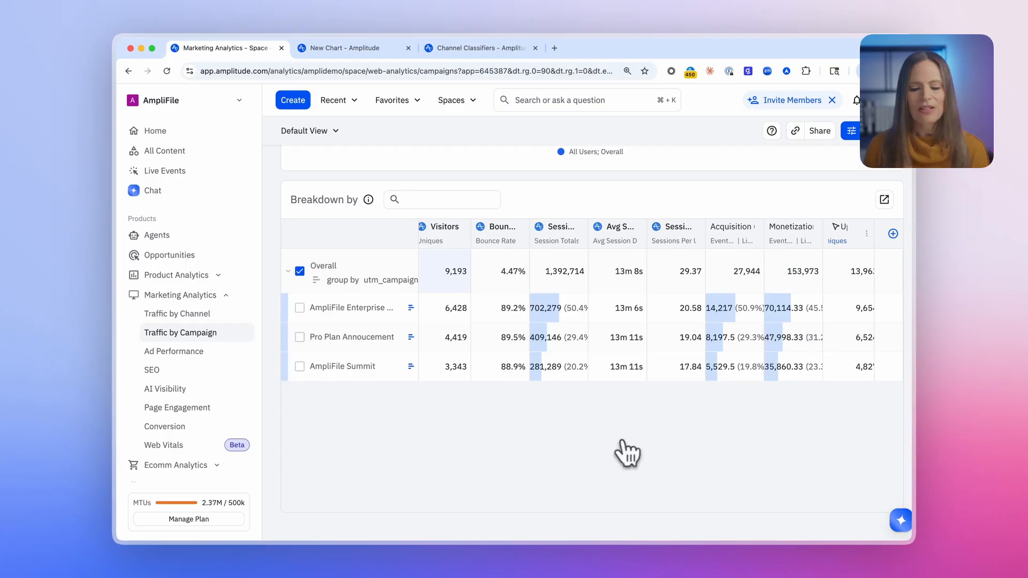
{"action": "scroll", "coordinate": [826, 315], "scroll_direction": "right", "scroll_amount": 1}
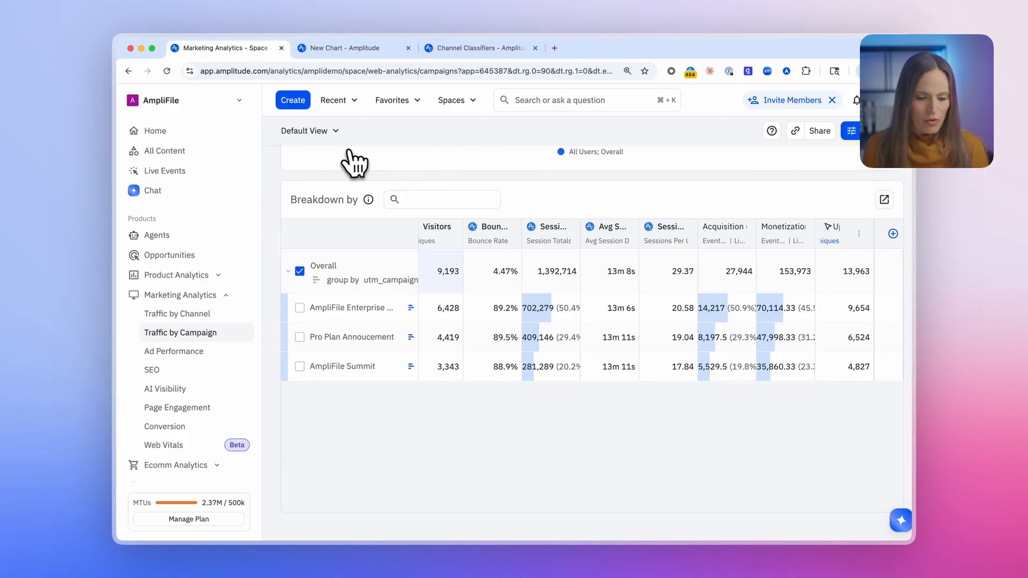
Step: Switch to the AmpliStore channel classifiers page and start creating a new channel
{"action": "scroll", "coordinate": [203, 214], "scroll_direction": "down", "scroll_amount": 5}
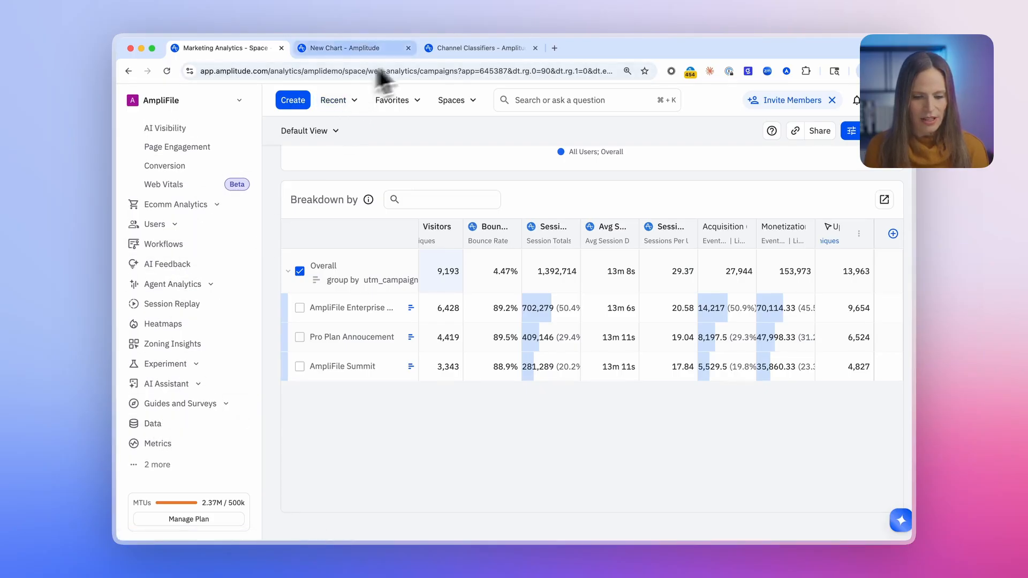
{"action": "left_click", "coordinate": [462, 49]}
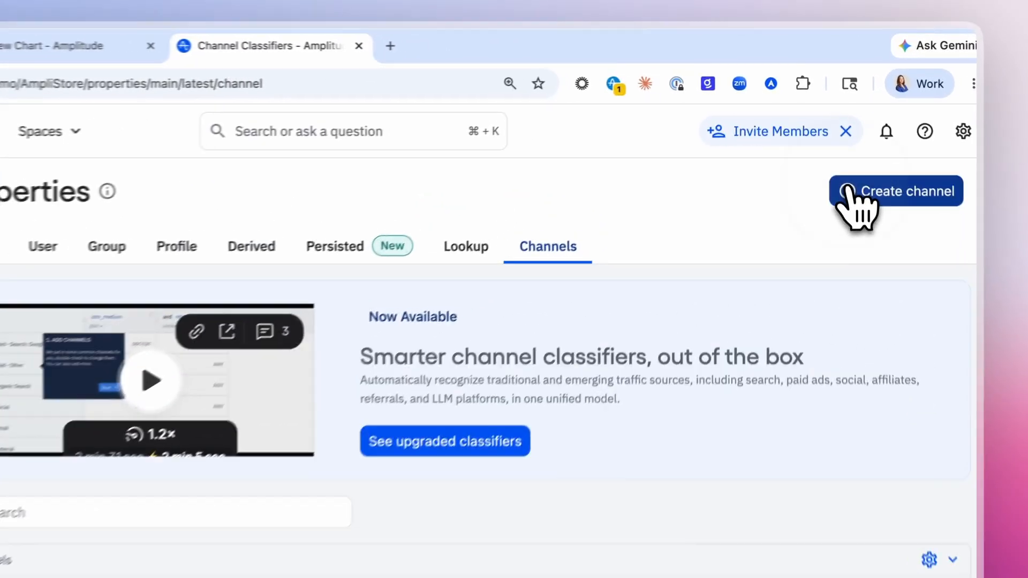
{"action": "left_click", "coordinate": [833, 137]}
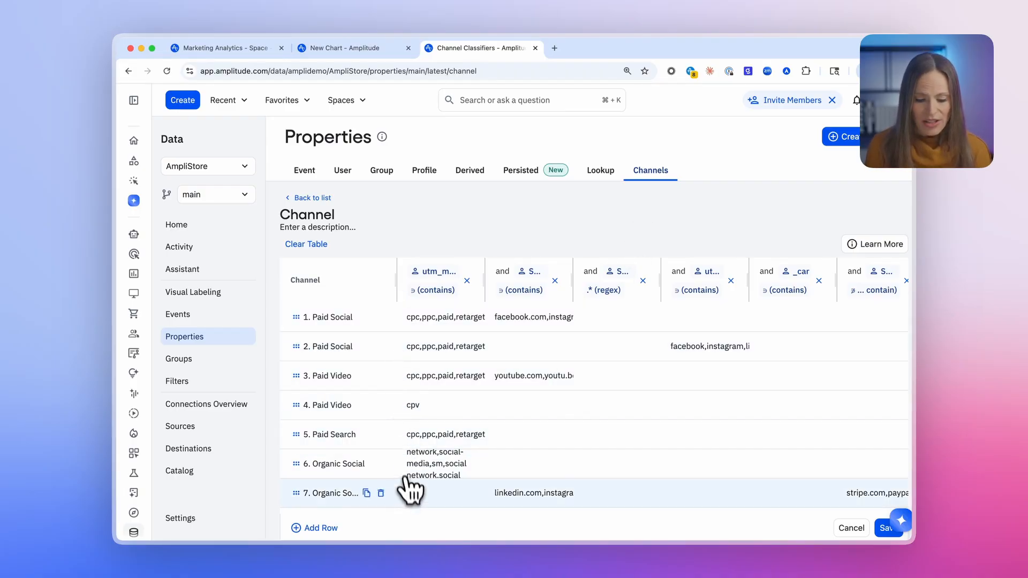
Step: Review the new channel's prefilled classification rules and remove both Organic Social rows
{"action": "scroll", "coordinate": [407, 490], "scroll_direction": "down", "scroll_amount": 2}
{"action": "scroll", "coordinate": [407, 488], "scroll_direction": "down", "scroll_amount": 7}
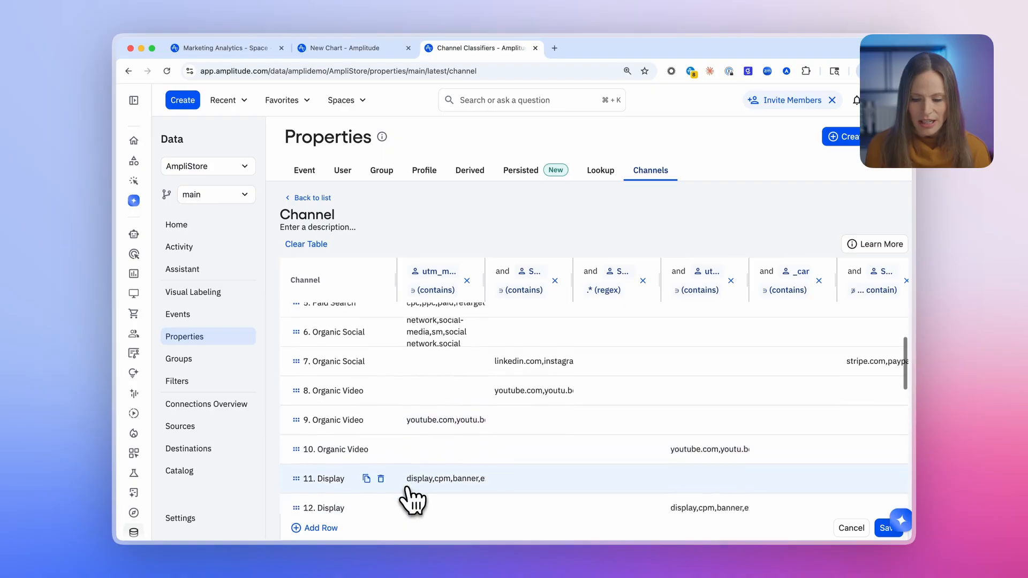
{"action": "scroll", "coordinate": [412, 497], "scroll_direction": "down", "scroll_amount": 5}
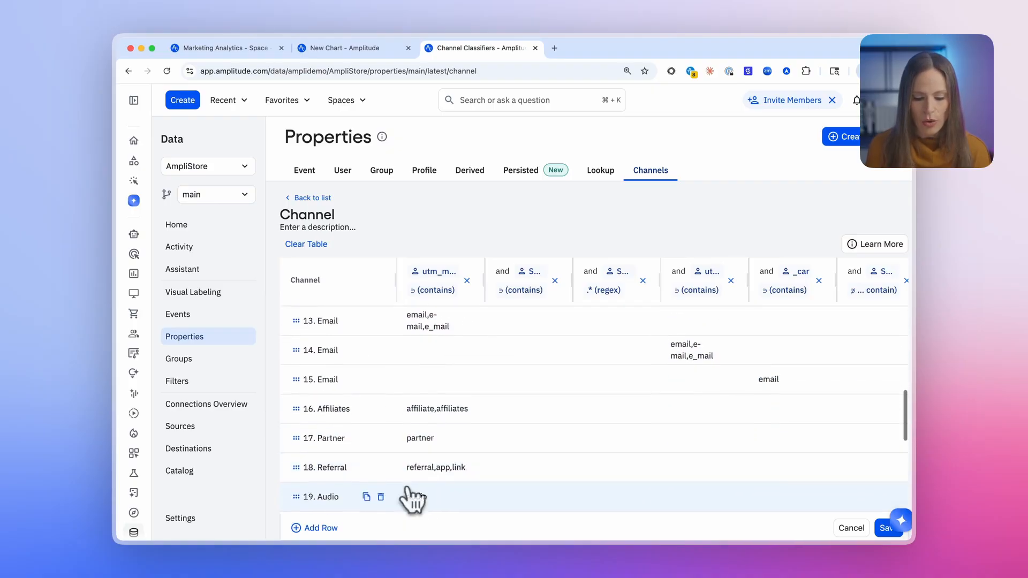
{"action": "scroll", "coordinate": [375, 493], "scroll_direction": "down", "scroll_amount": 1}
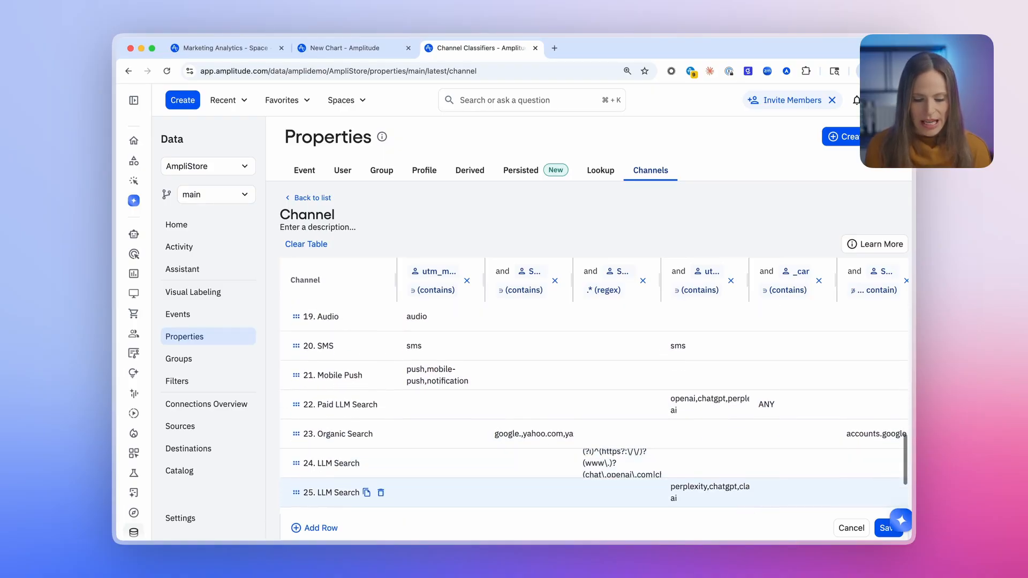
{"action": "scroll", "coordinate": [407, 487], "scroll_direction": "up", "scroll_amount": 10}
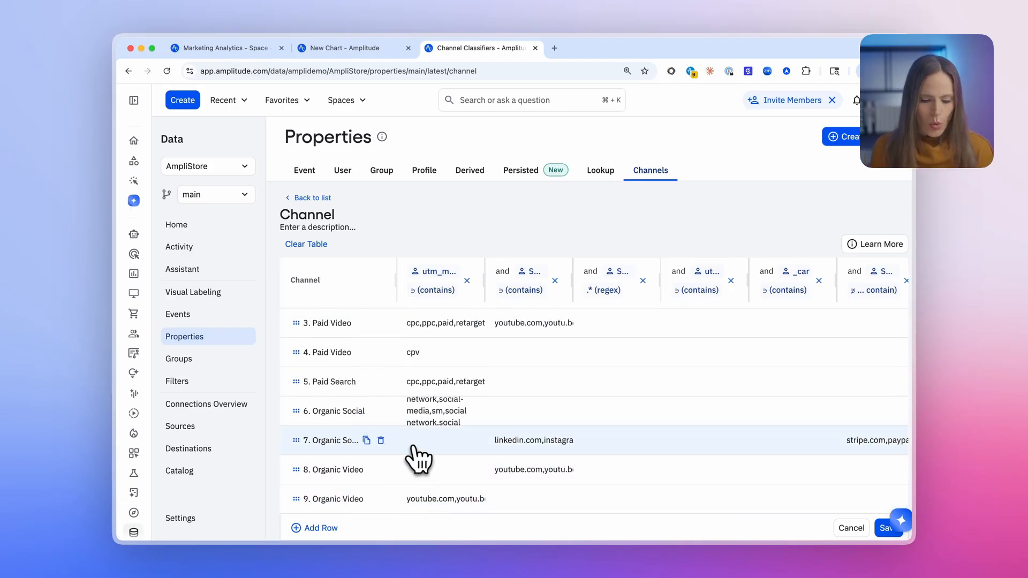
{"action": "scroll", "coordinate": [389, 423], "scroll_direction": "up", "scroll_amount": 1}
{"action": "scroll", "coordinate": [384, 410], "scroll_direction": "down", "scroll_amount": 1}
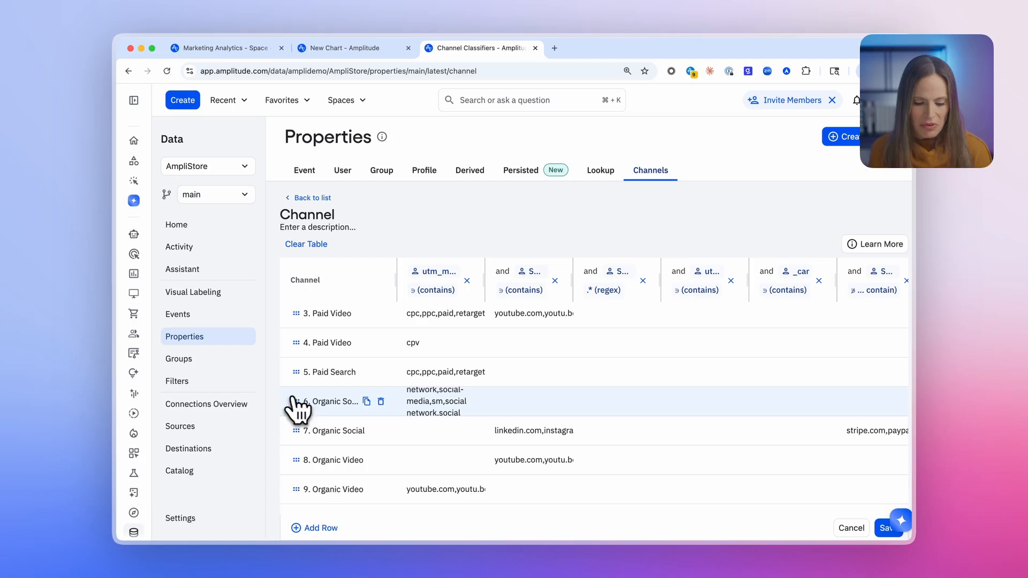
{"action": "left_click", "coordinate": [380, 401]}
{"action": "left_click", "coordinate": [381, 401]}
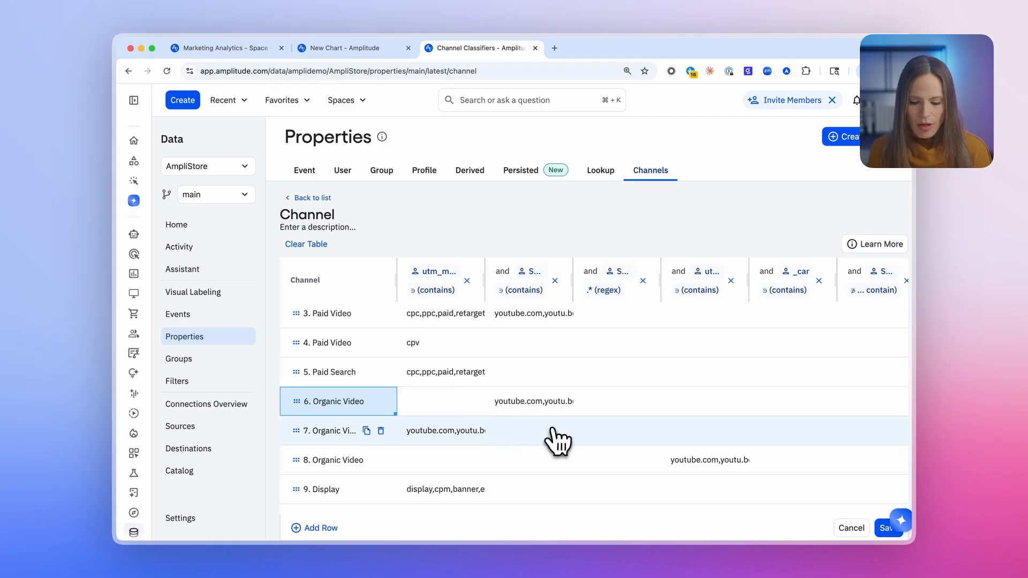
Step: Add a row to the end of the new channel's rule table and name it "out of home"
{"action": "left_click", "coordinate": [322, 528]}
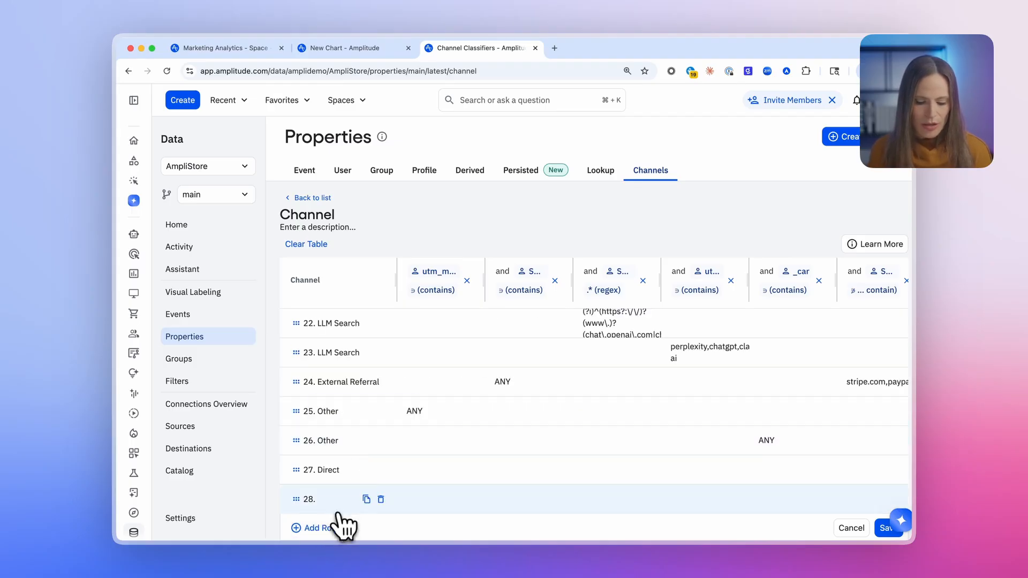
{"action": "left_click", "coordinate": [338, 506]}
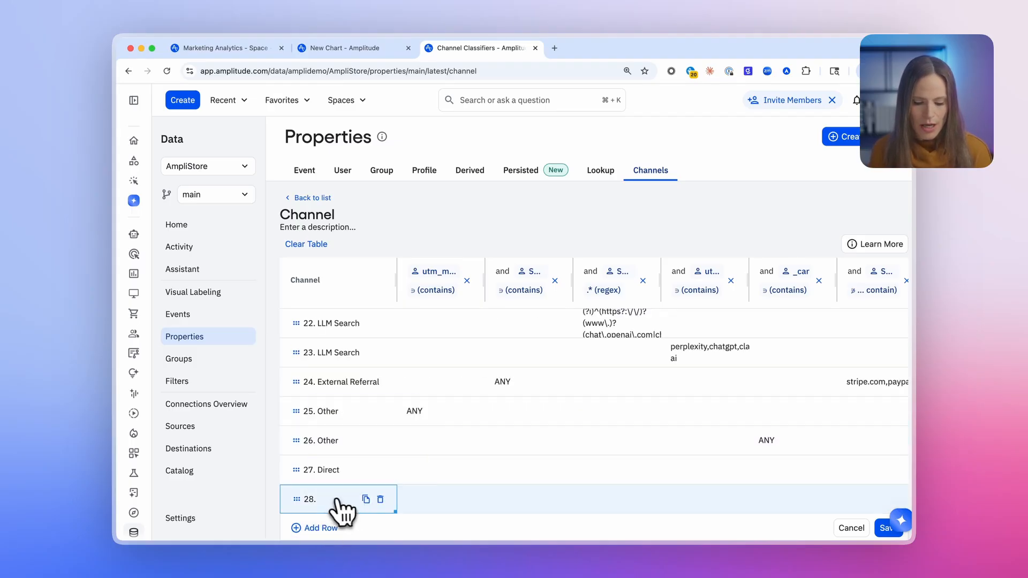
{"action": "double_click", "coordinate": [332, 500]}
{"action": "type", "text": "out of"}
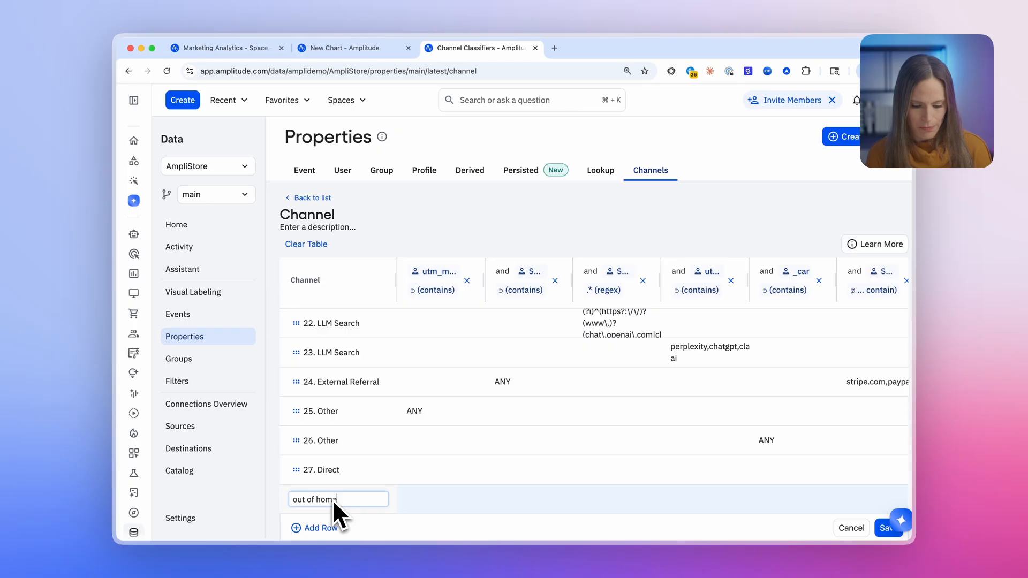
{"action": "type", "text": " home"}
{"action": "key", "text": "Return"}
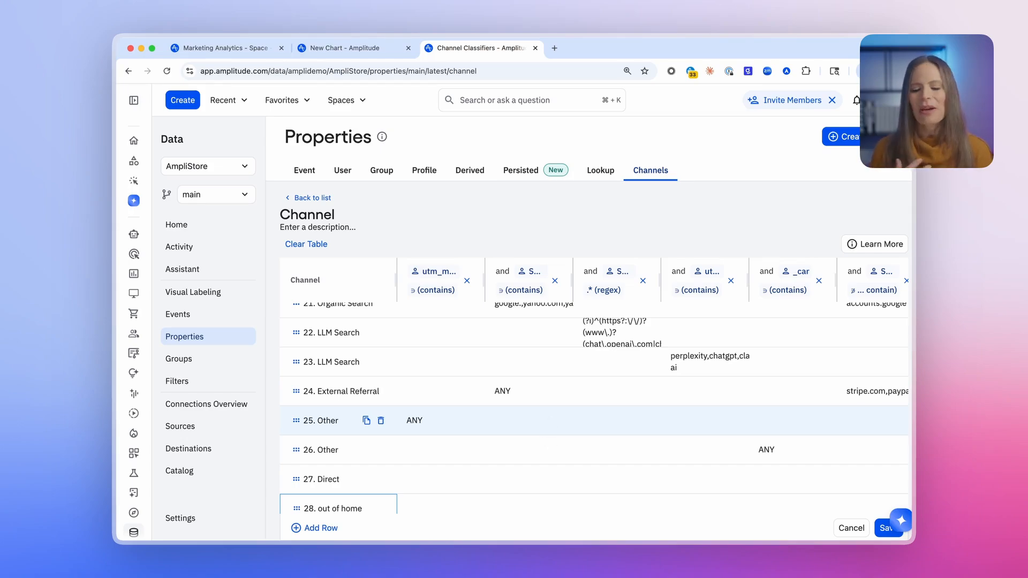
Step: Leave the new channel without saving, browse the channel list and open the Paid vs. Non-paid Channels classifier
{"action": "left_click", "coordinate": [306, 198]}
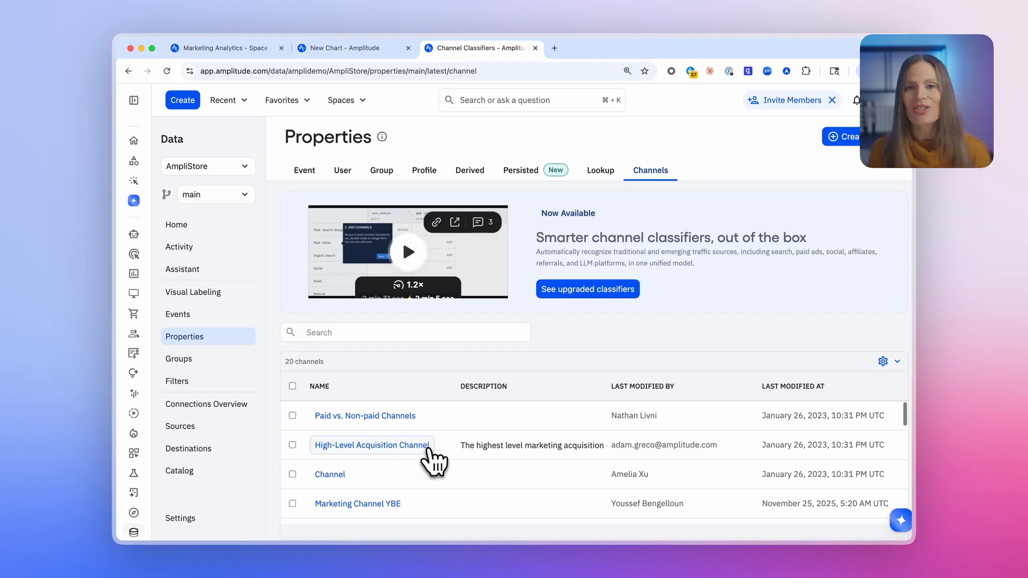
{"action": "scroll", "coordinate": [432, 460], "scroll_direction": "down", "scroll_amount": 3}
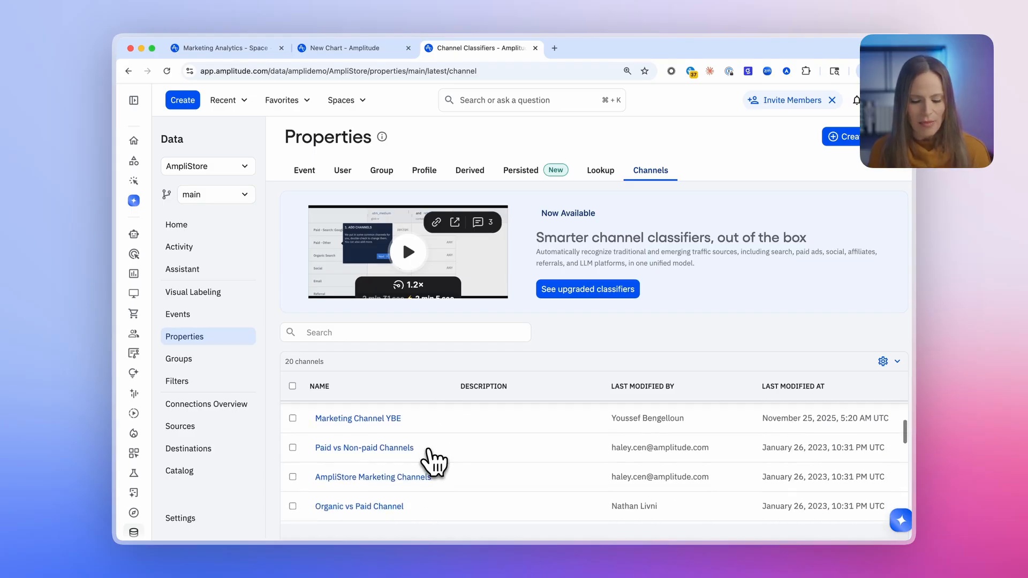
{"action": "scroll", "coordinate": [432, 461], "scroll_direction": "up", "scroll_amount": 2}
{"action": "scroll", "coordinate": [429, 451], "scroll_direction": "up", "scroll_amount": 1}
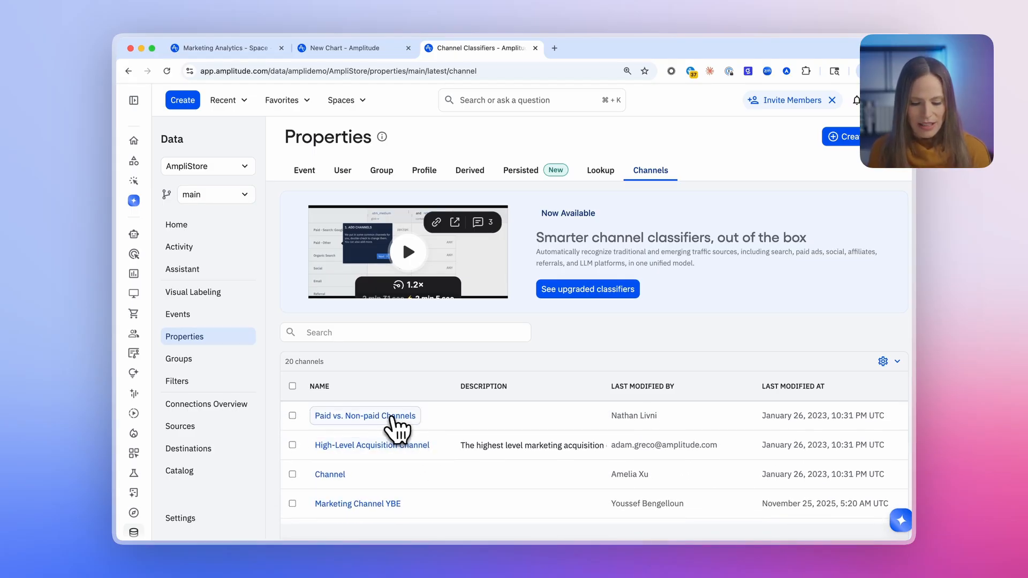
{"action": "left_click", "coordinate": [390, 418]}
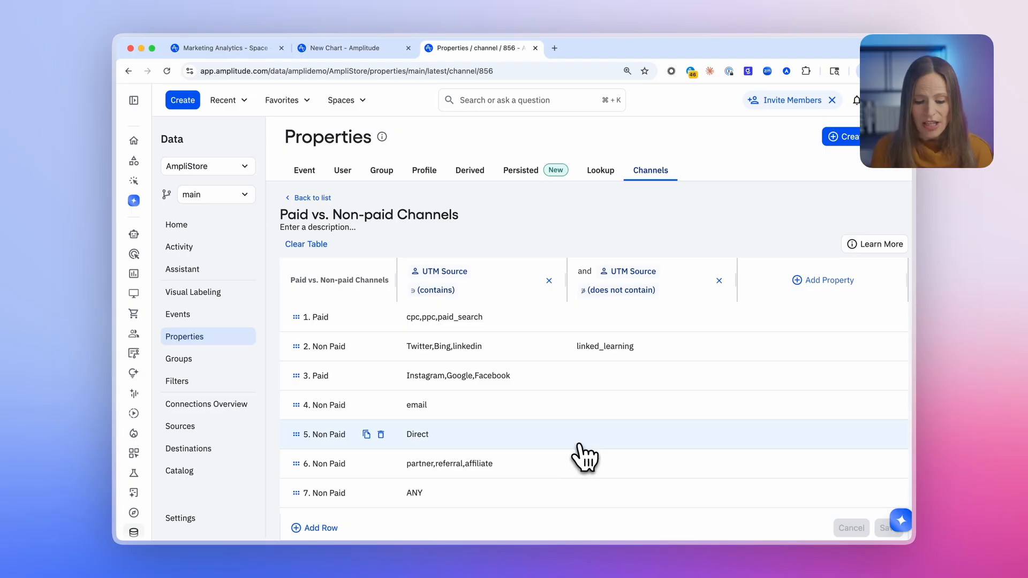